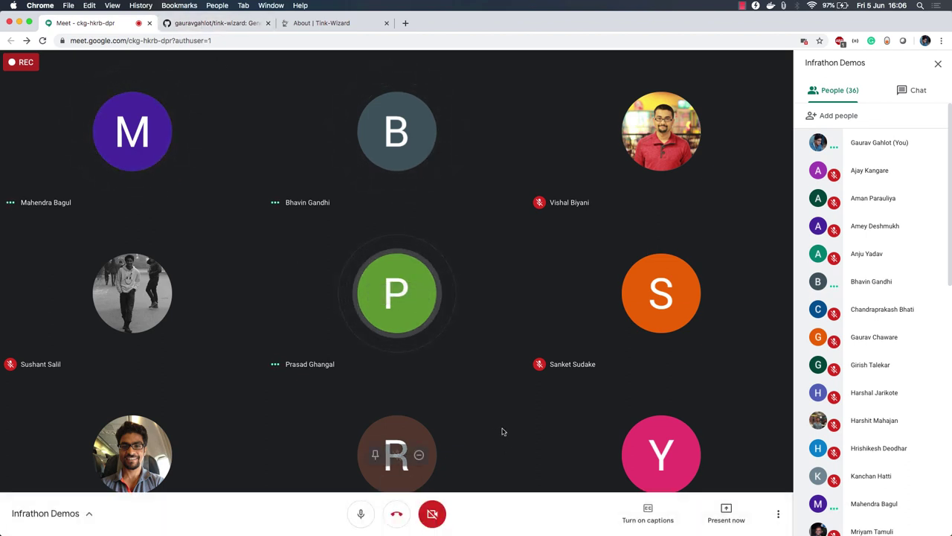
# Share your entire screen with the Google Meet call
pyautogui.click(733, 512)
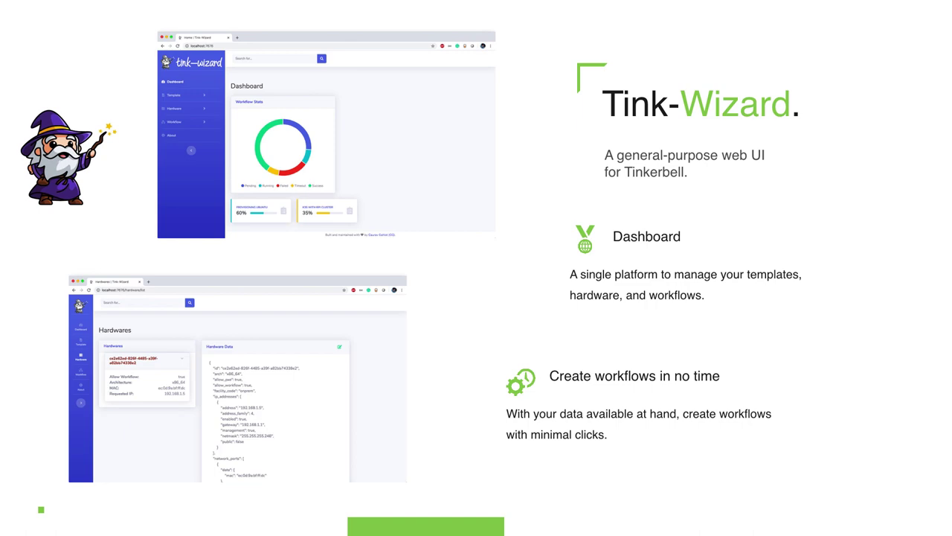
# Exit the Keynote slideshow and switch to the full-screen Chrome Meet space
pyautogui.press('Escape')
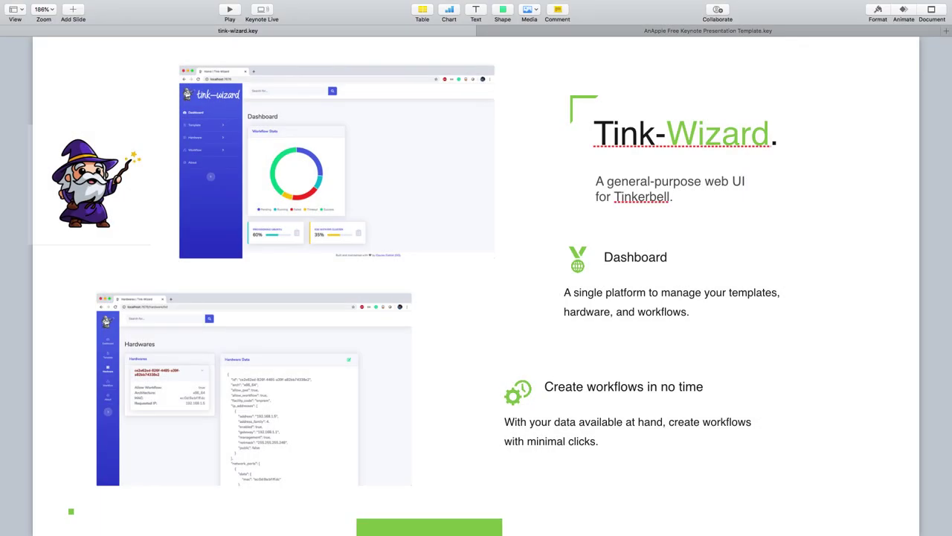
pyautogui.hotkey('ctrl', 'Right')
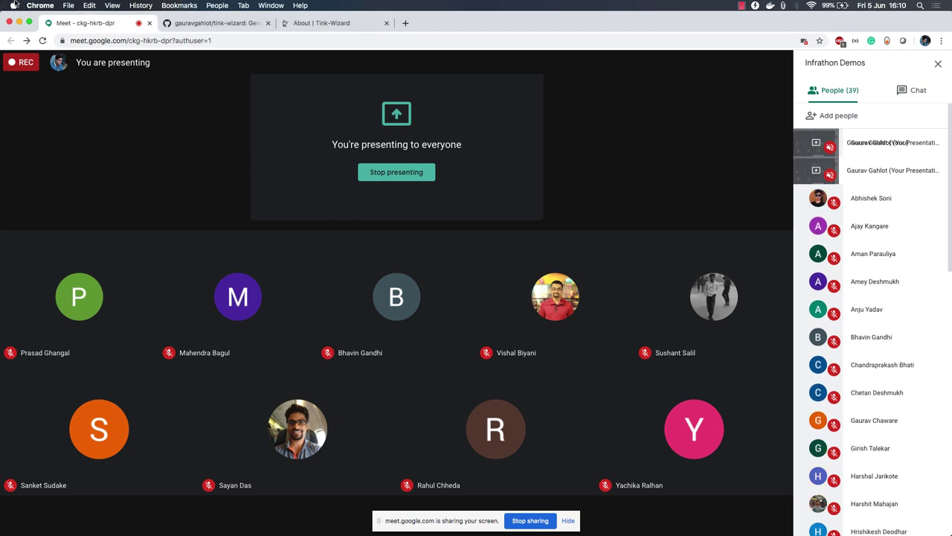
# Check the empty Workflow Templates and Hardwares lists, then go to Upload Hardware Data
pyautogui.click(298, 26)
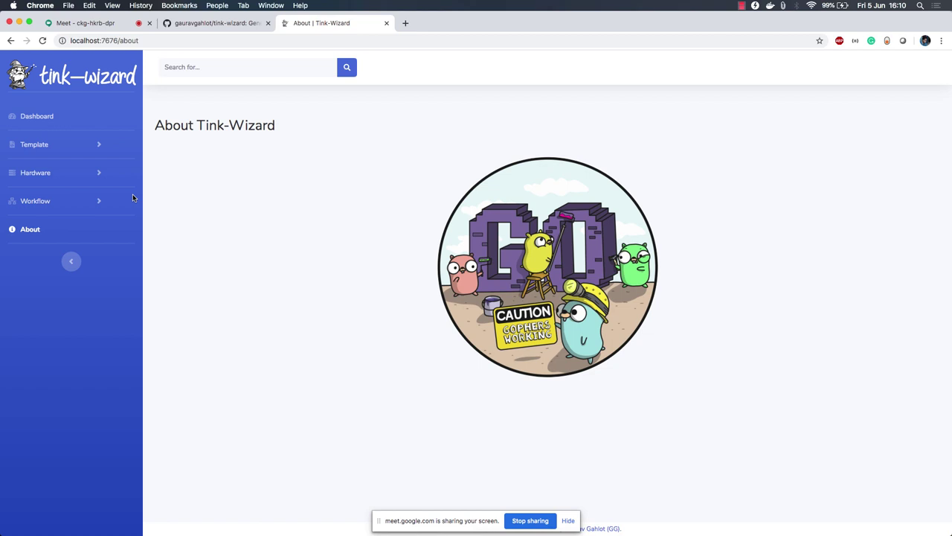
pyautogui.click(89, 148)
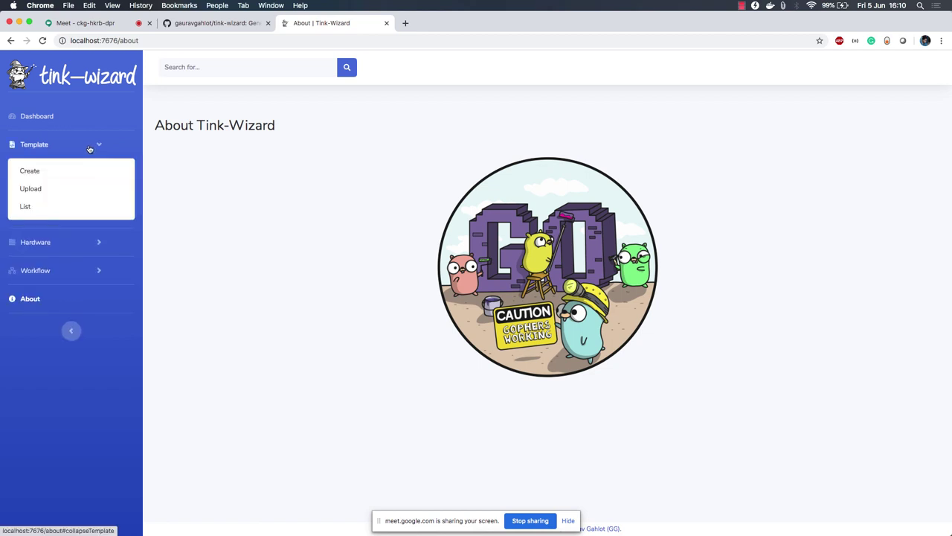
pyautogui.click(65, 206)
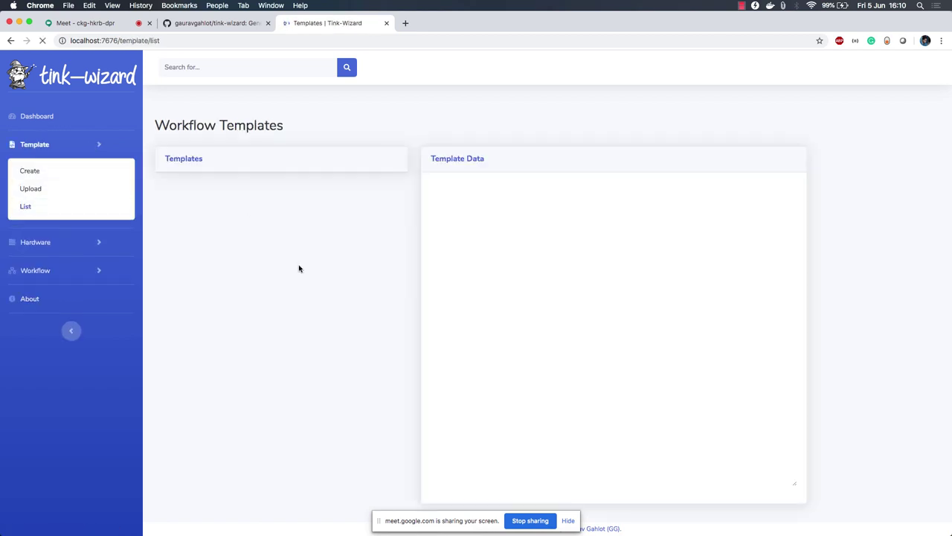
pyautogui.click(54, 243)
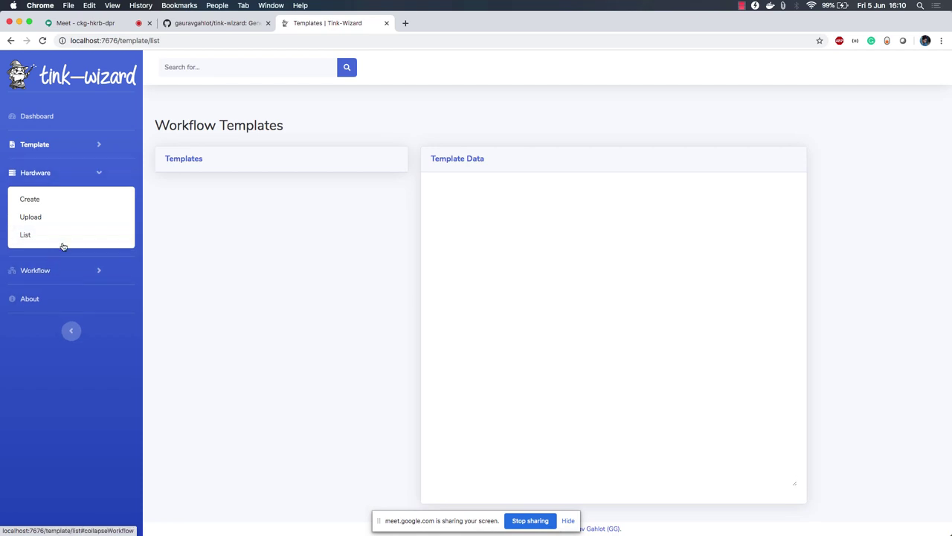
pyautogui.click(63, 241)
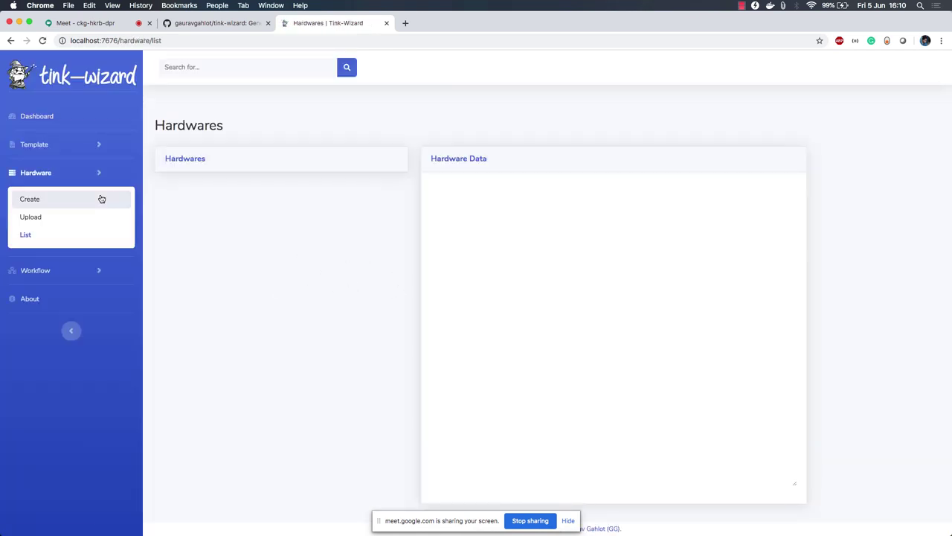
pyautogui.click(64, 217)
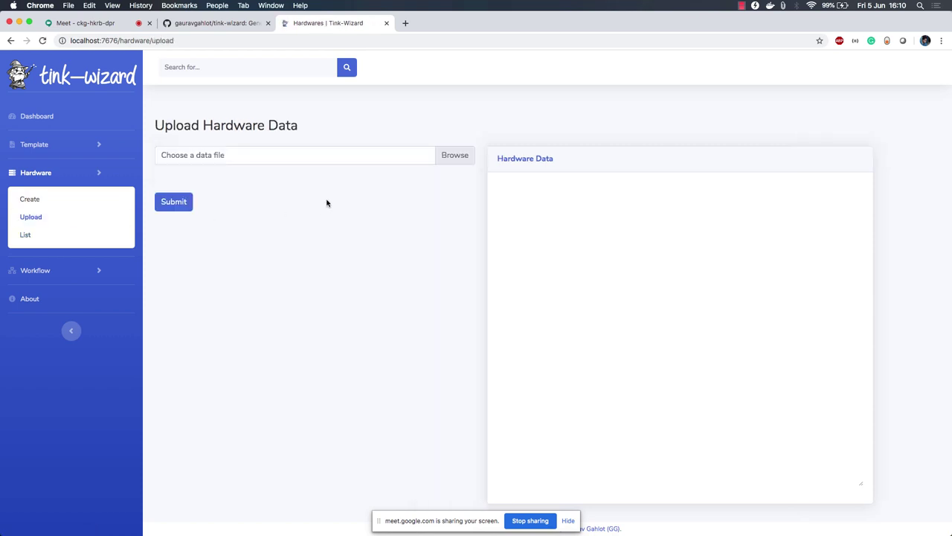
# Load hardware-one.json into the upload form and inspect its id in the JSON preview
pyautogui.click(411, 158)
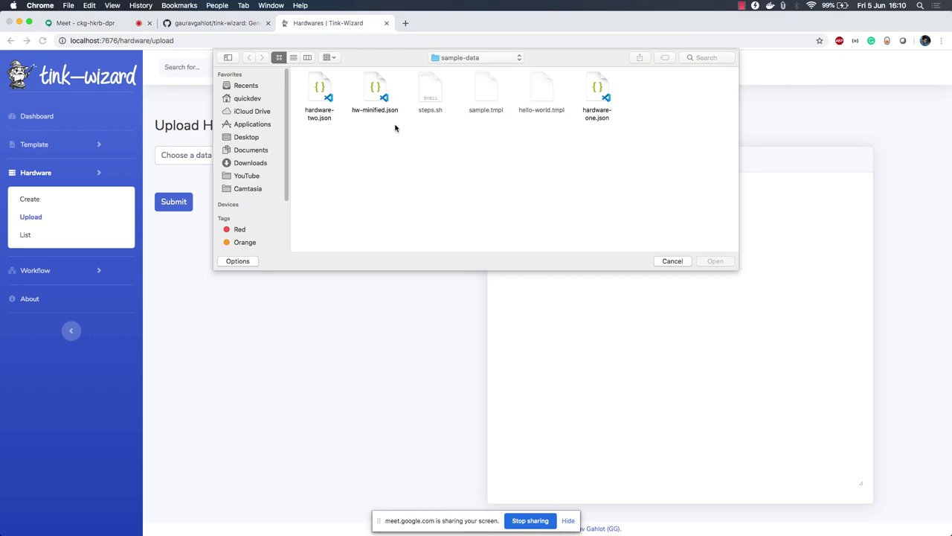
pyautogui.click(596, 97)
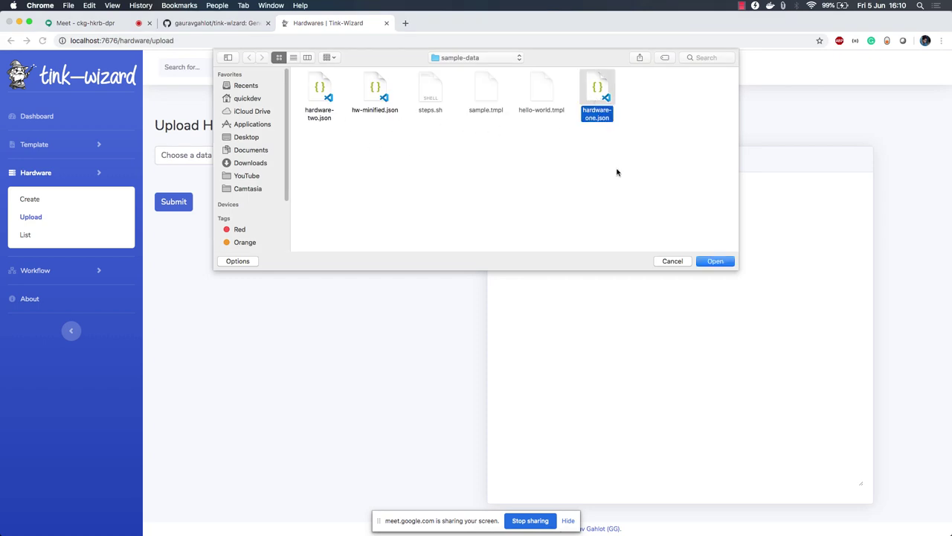
pyautogui.click(715, 261)
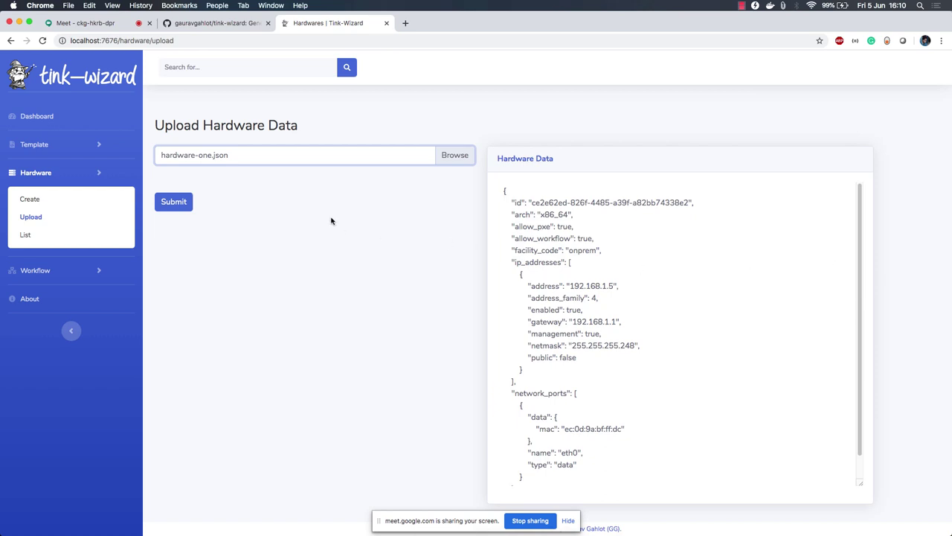
pyautogui.scroll(-1, 640, 376)
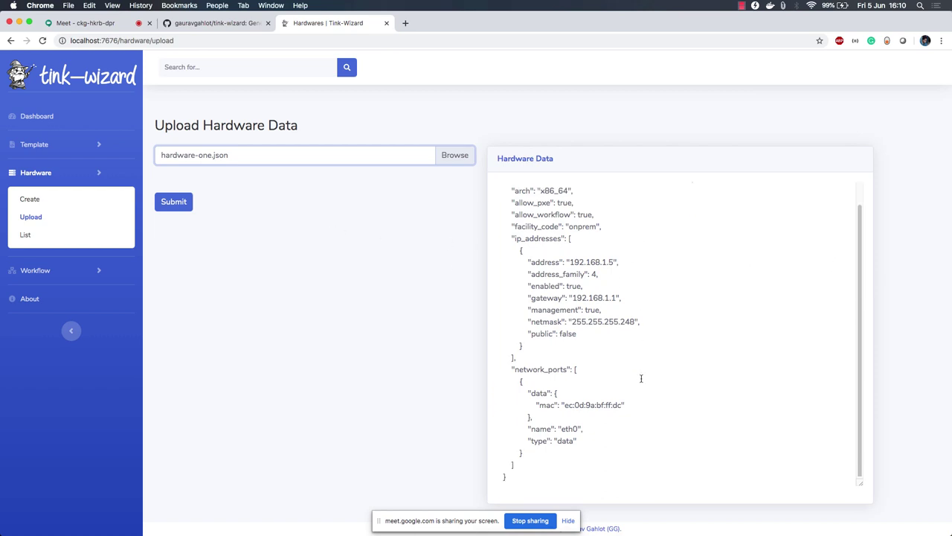
pyautogui.scroll(1, 641, 378)
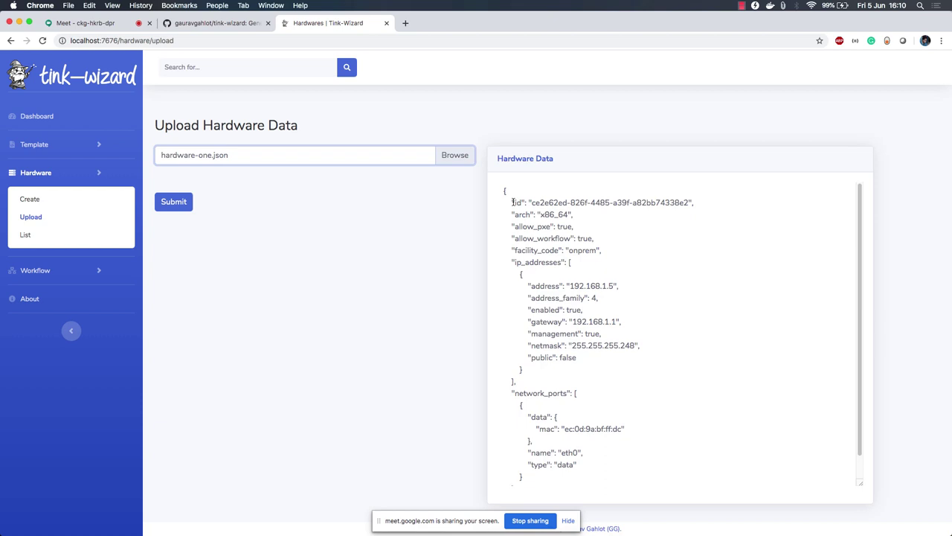
pyautogui.moveTo(516, 202); pyautogui.dragTo(653, 198)
pyautogui.click(367, 269)
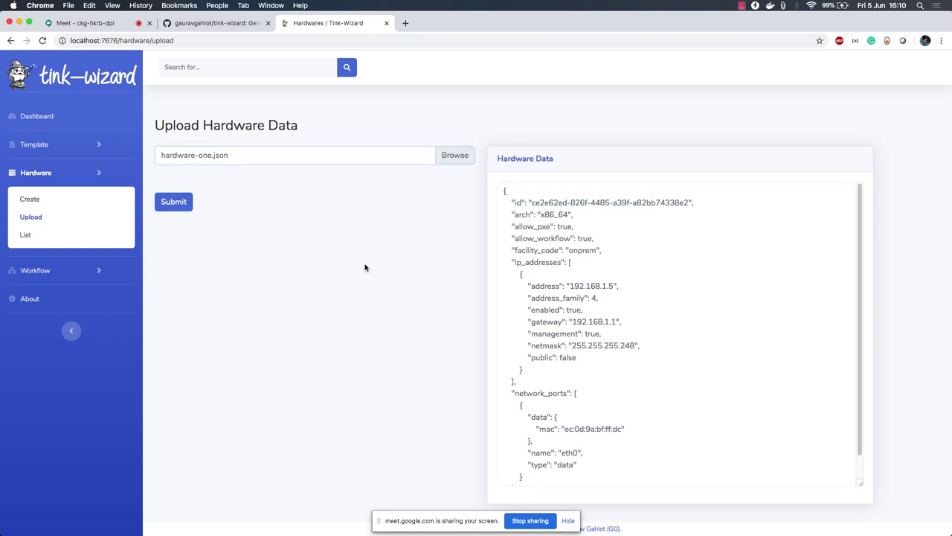
# Load hardware-two.json and read the warning that it lacks an id
pyautogui.click(463, 154)
pyautogui.click(324, 95)
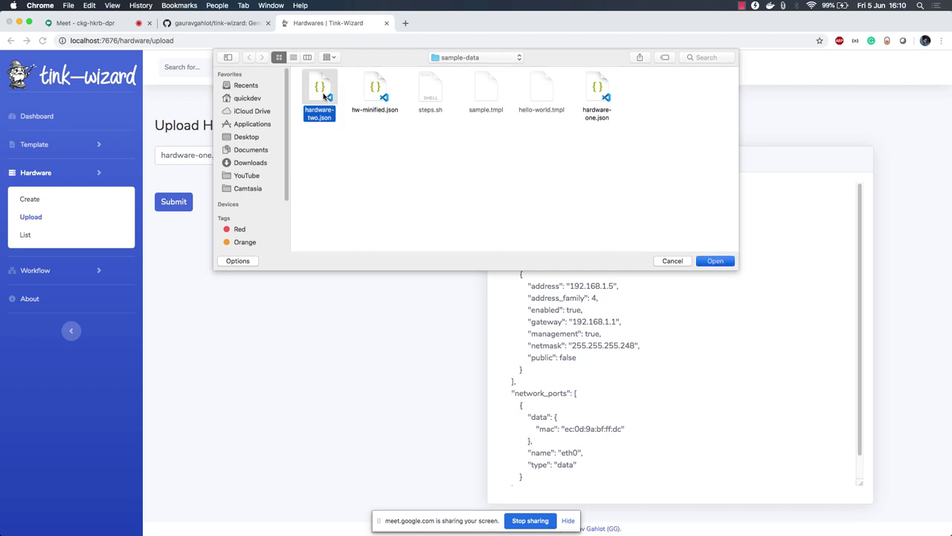
pyautogui.doubleClick(324, 96)
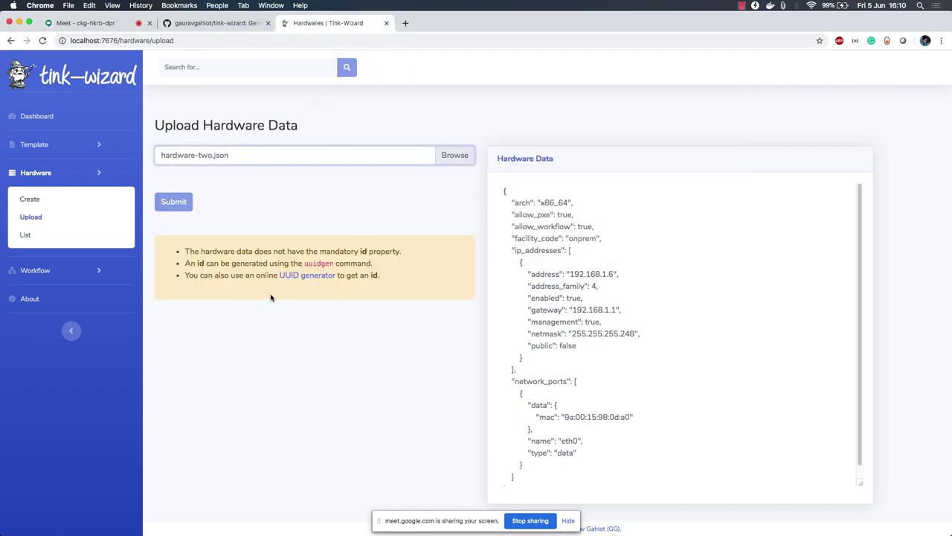
pyautogui.doubleClick(362, 251)
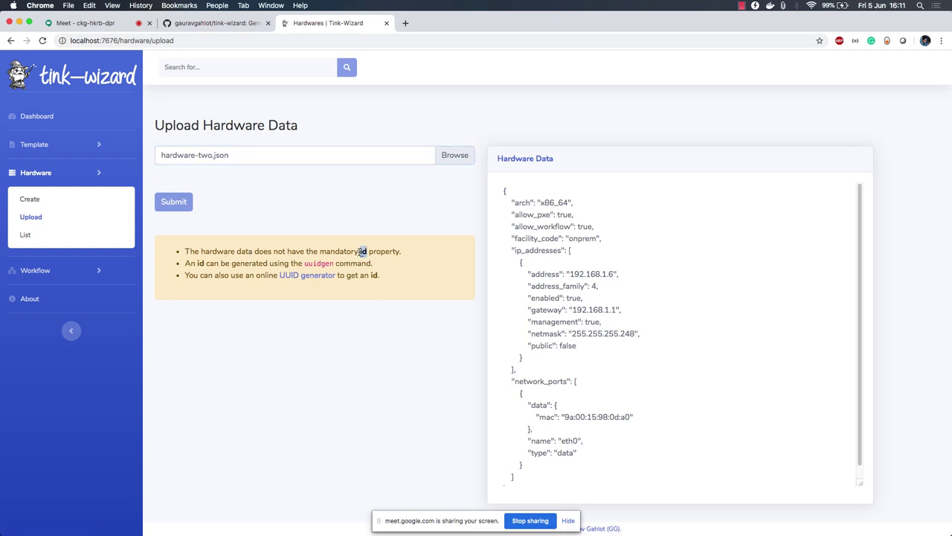
pyautogui.click(287, 291)
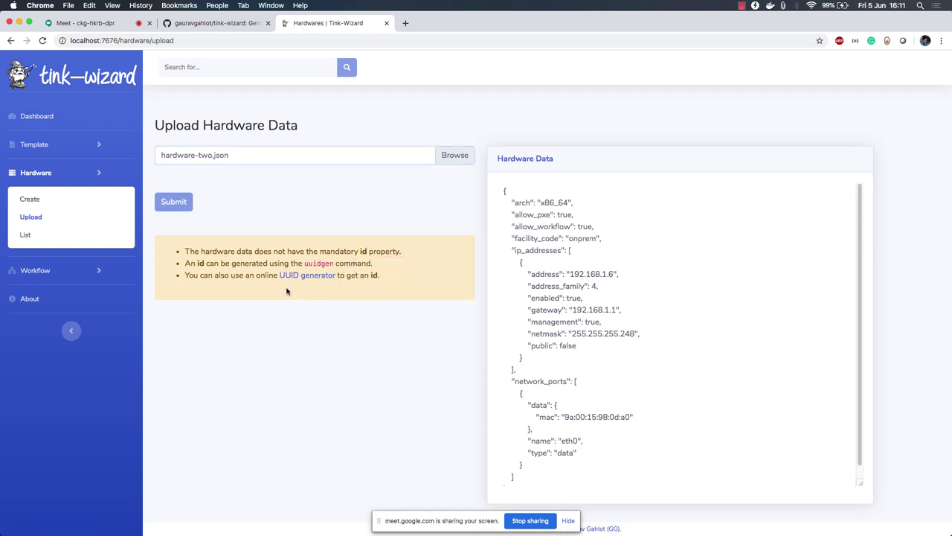
# Load hw-minified.json instead and review its formatted hardware record
pyautogui.click(456, 159)
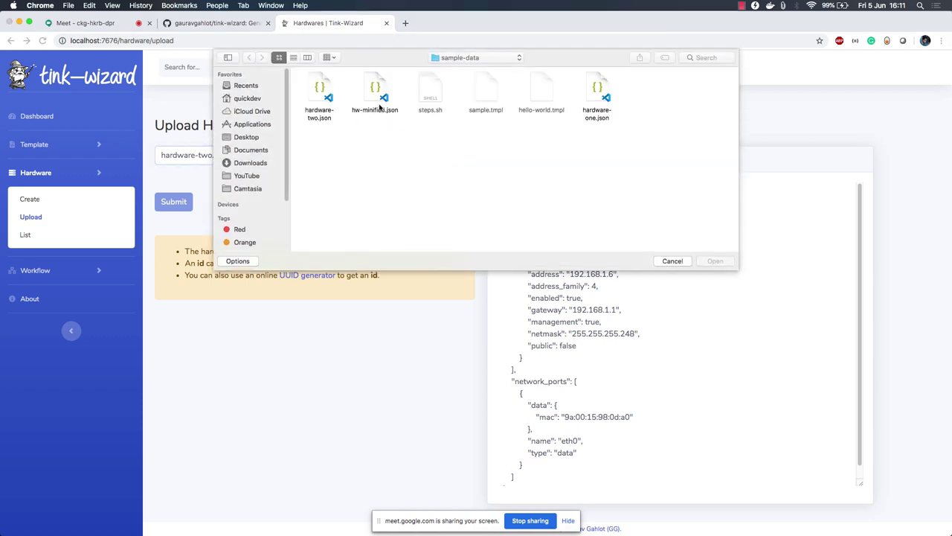
pyautogui.click(377, 98)
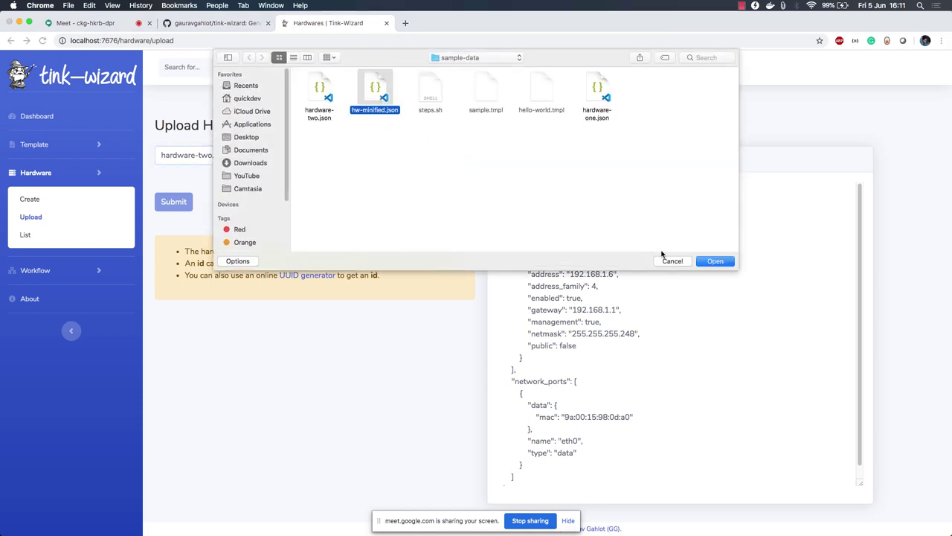
pyautogui.click(715, 261)
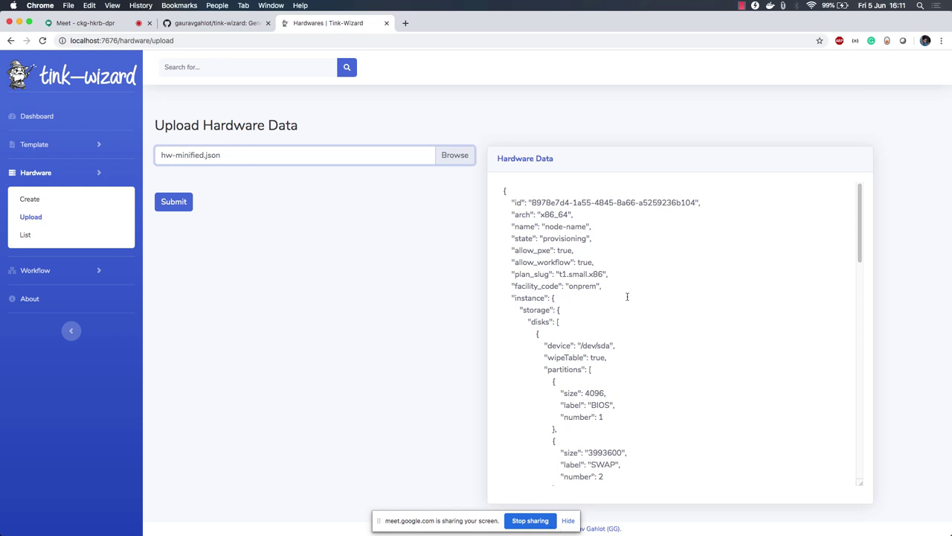
pyautogui.scroll(-15, 654, 345)
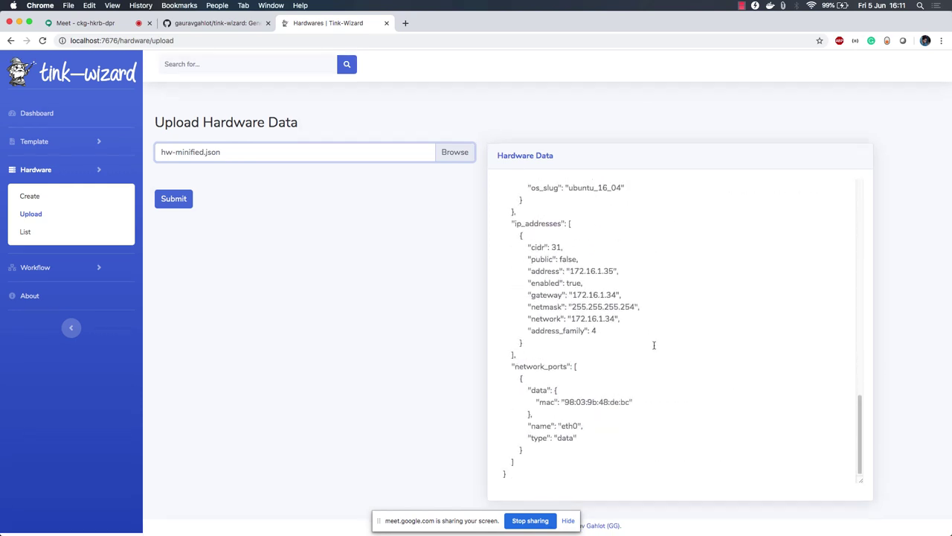
pyautogui.scroll(15, 654, 345)
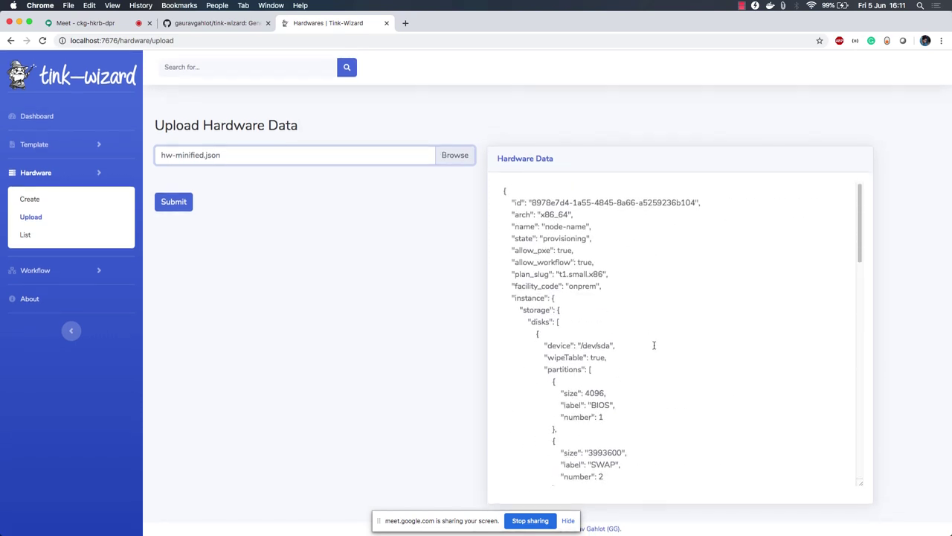
# Create the hardware record and expand it in the Hardwares list to view its JSON
pyautogui.click(169, 202)
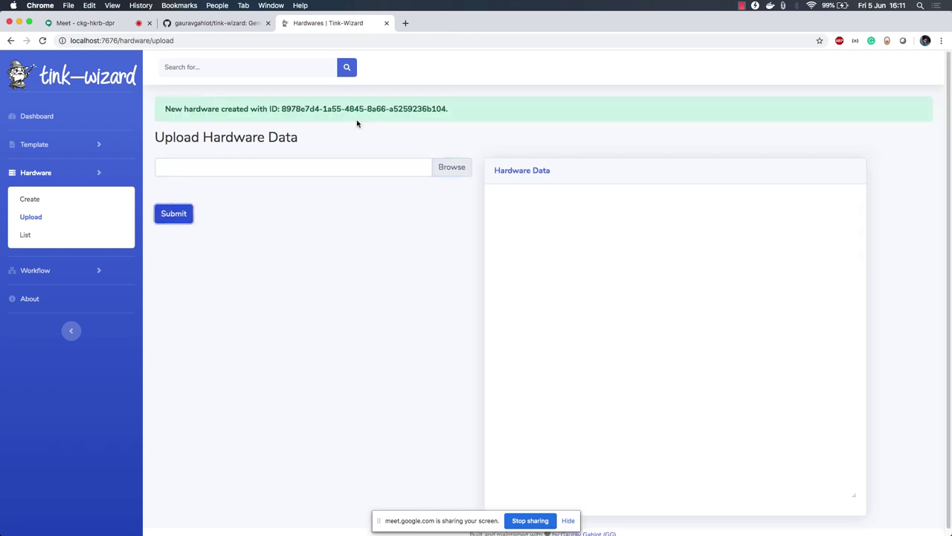
pyautogui.click(27, 235)
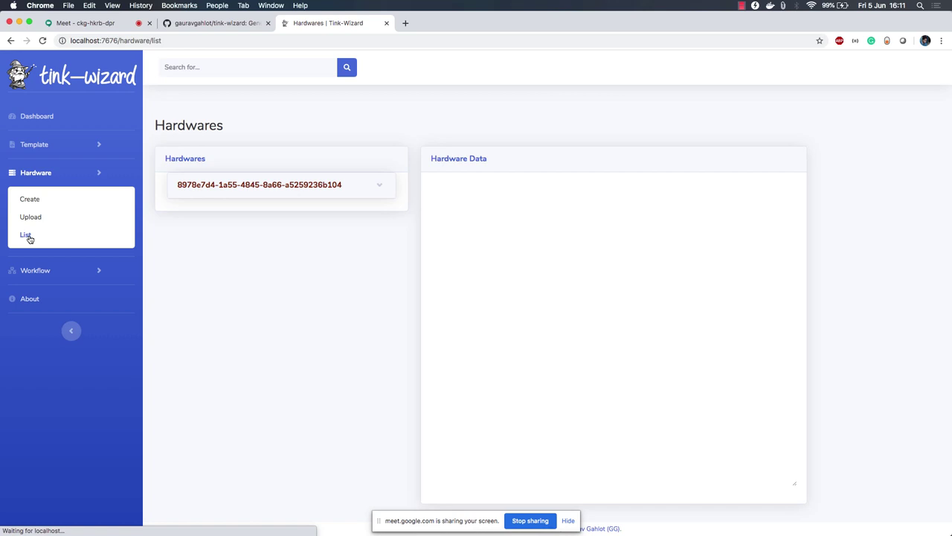
pyautogui.click(232, 187)
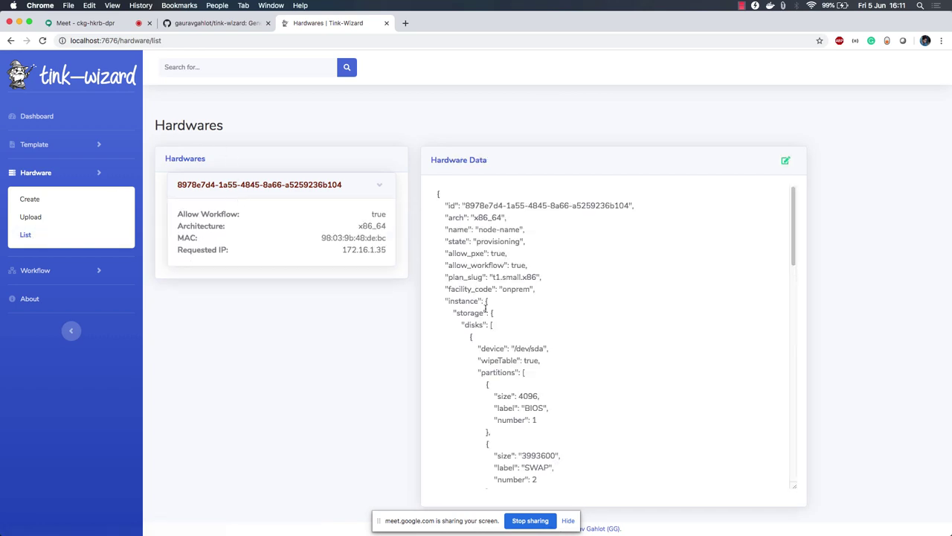
pyautogui.scroll(-3, 486, 305)
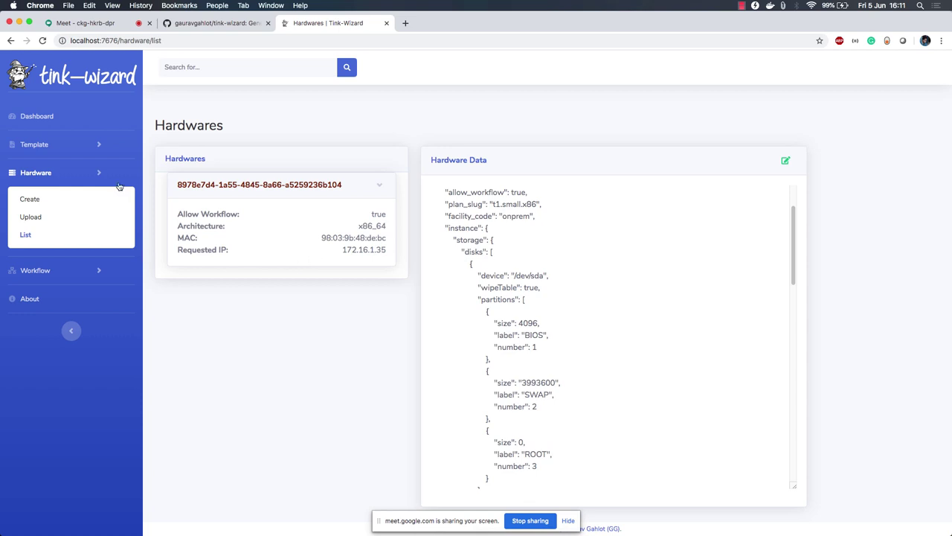
pyautogui.click(35, 144)
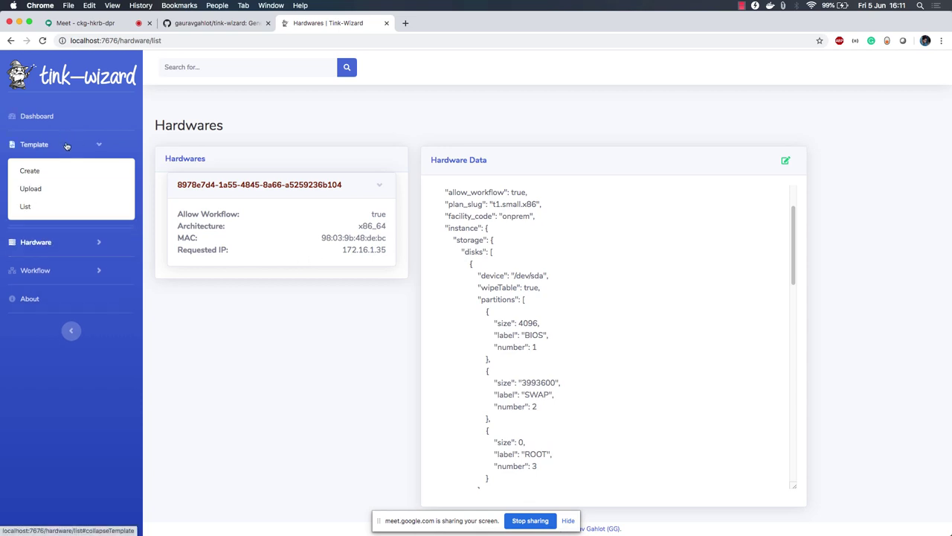
# Upload hello-world.tmpl as template 'hello', then expand it in the Workflow Templates list
pyautogui.click(58, 191)
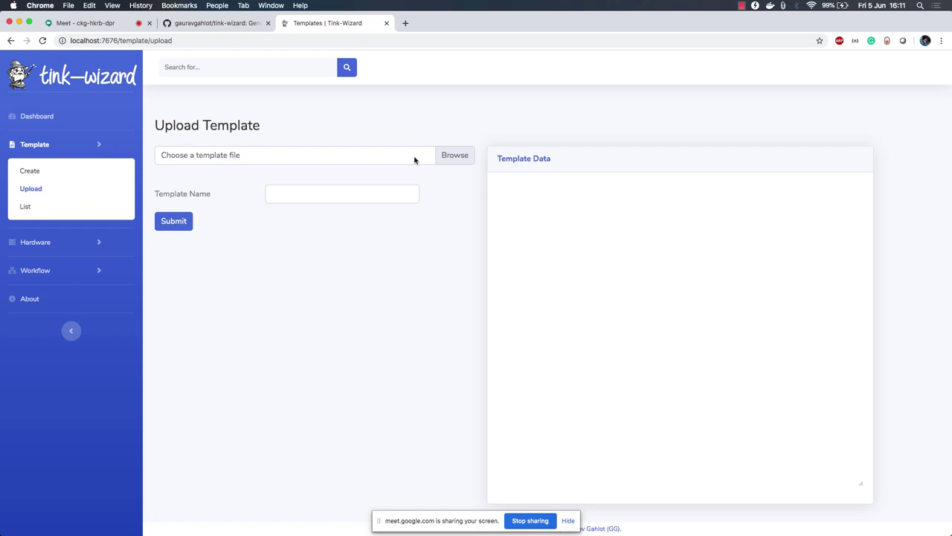
pyautogui.click(414, 159)
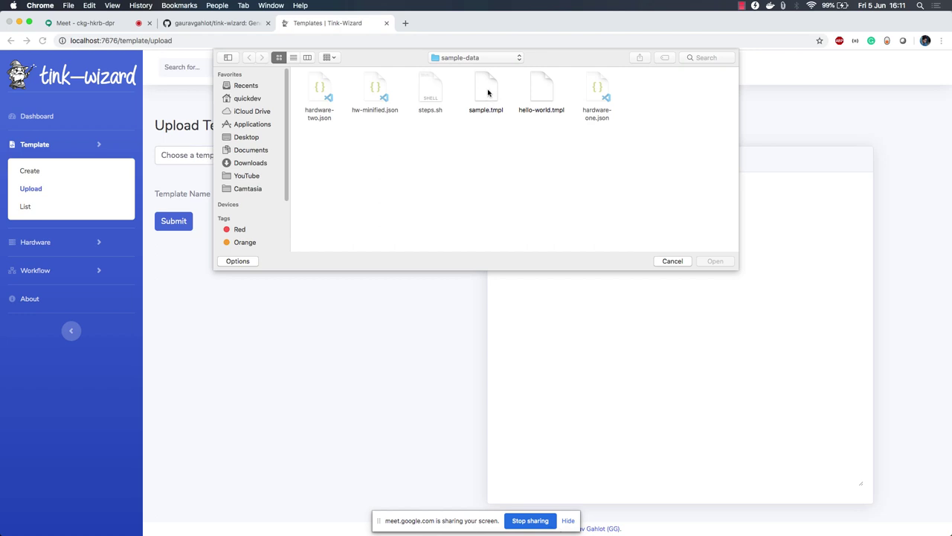
pyautogui.click(540, 95)
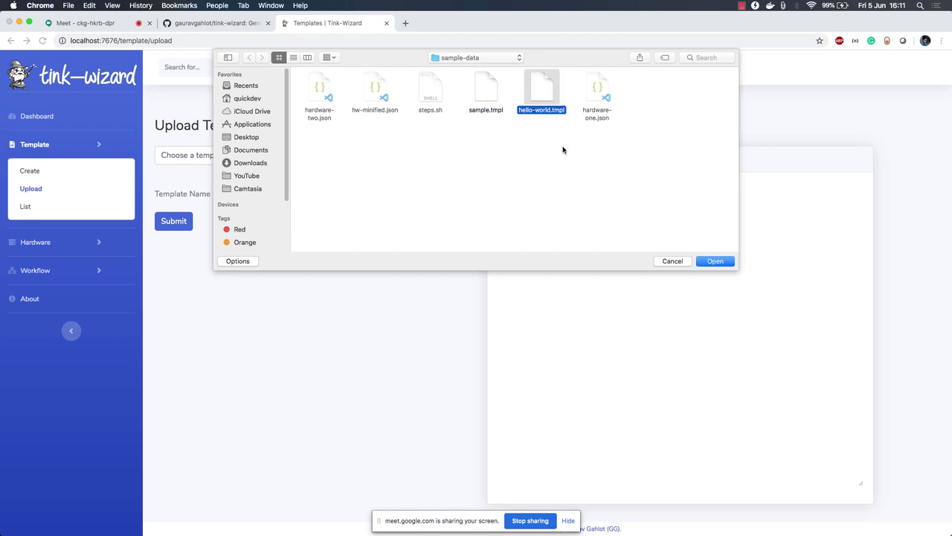
pyautogui.click(716, 264)
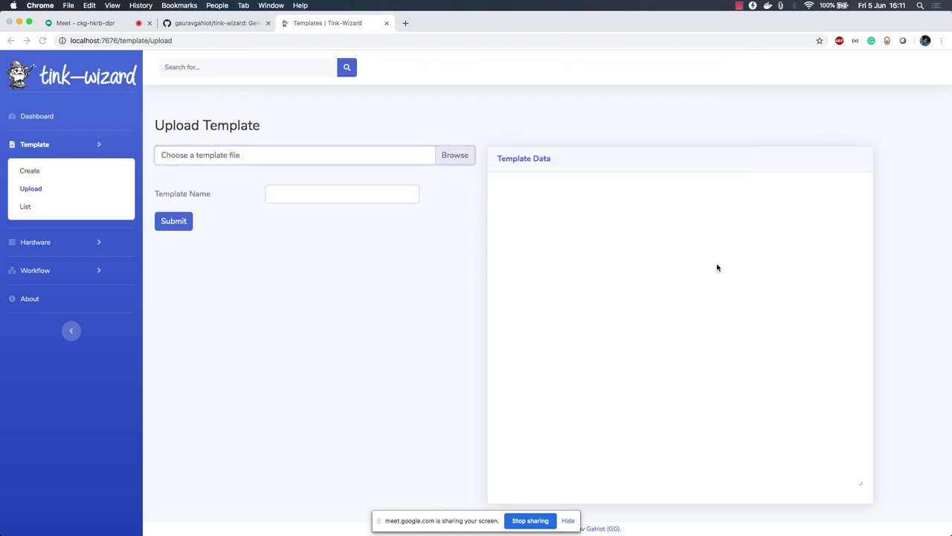
pyautogui.click(174, 222)
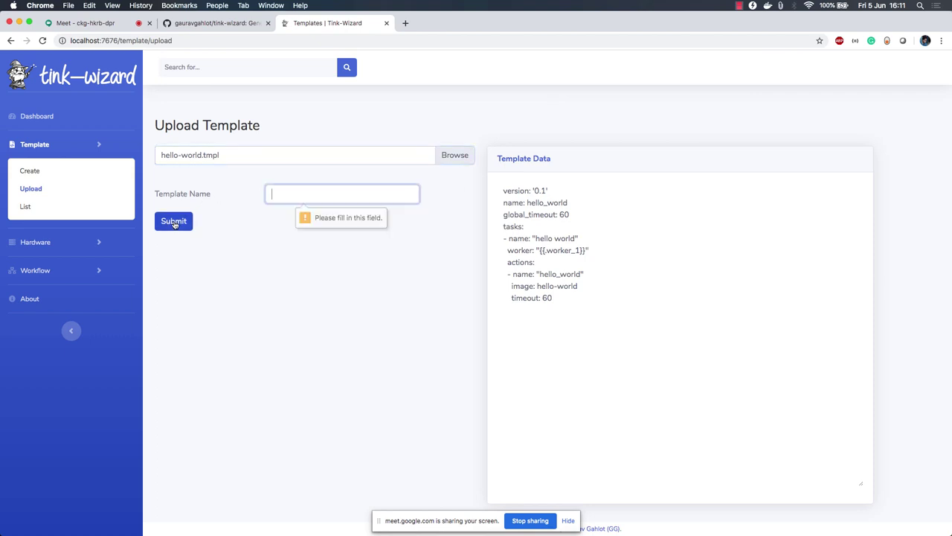
pyautogui.click(288, 199)
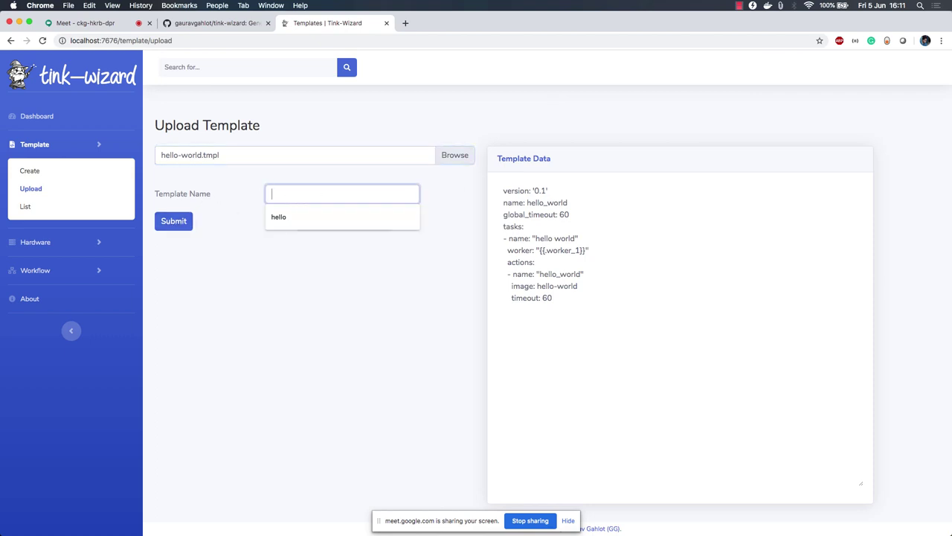
pyautogui.write('hellow')
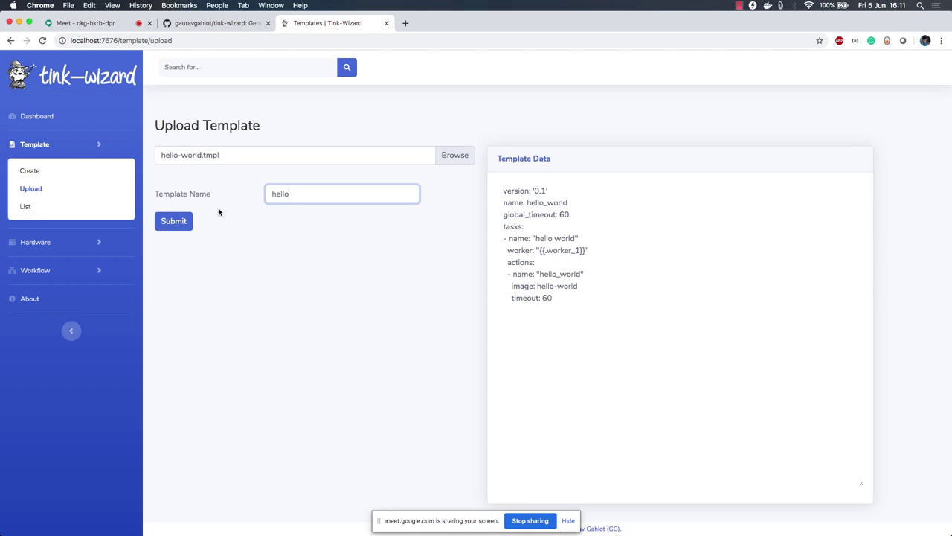
pyautogui.click(177, 225)
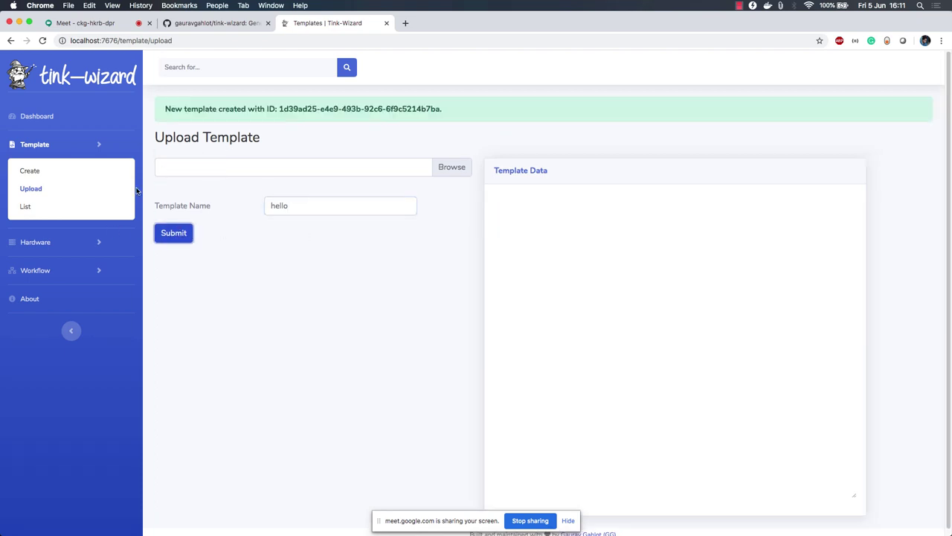
pyautogui.click(53, 207)
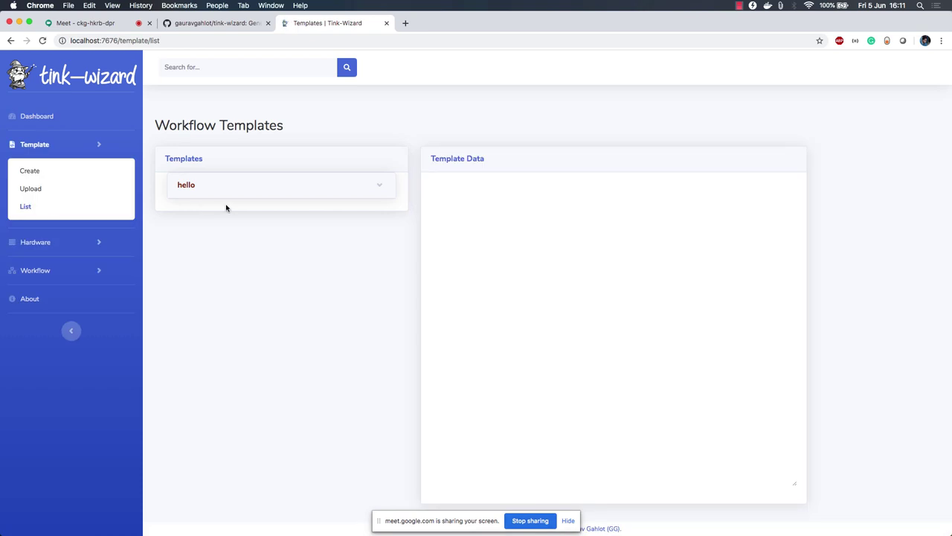
pyautogui.click(230, 191)
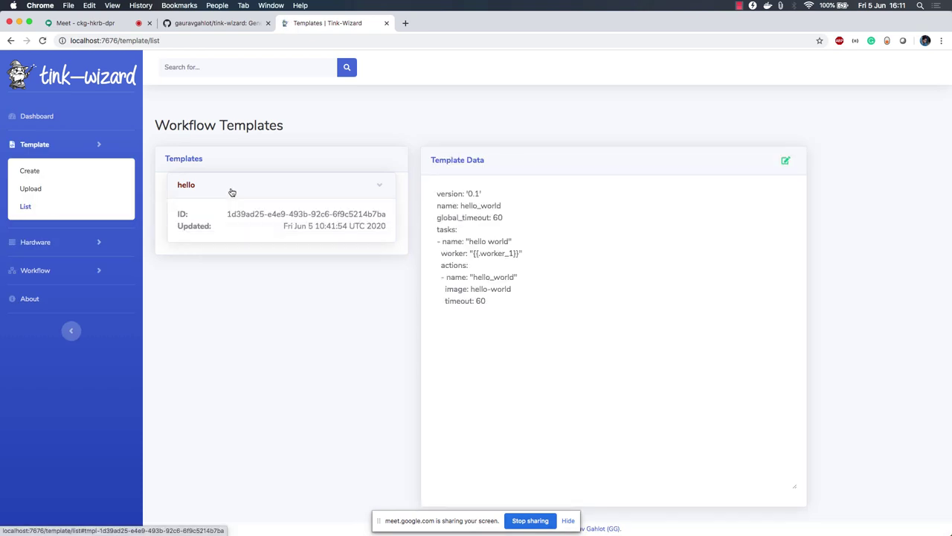
# Create a workflow from the hello template and inspect its worker_1 placeholder in Template Data
pyautogui.click(37, 273)
pyautogui.click(57, 228)
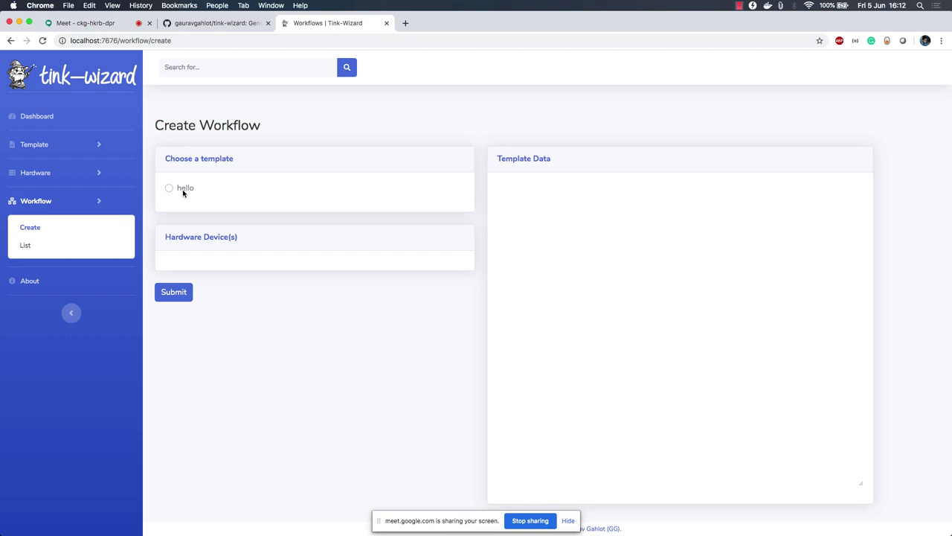
pyautogui.click(184, 191)
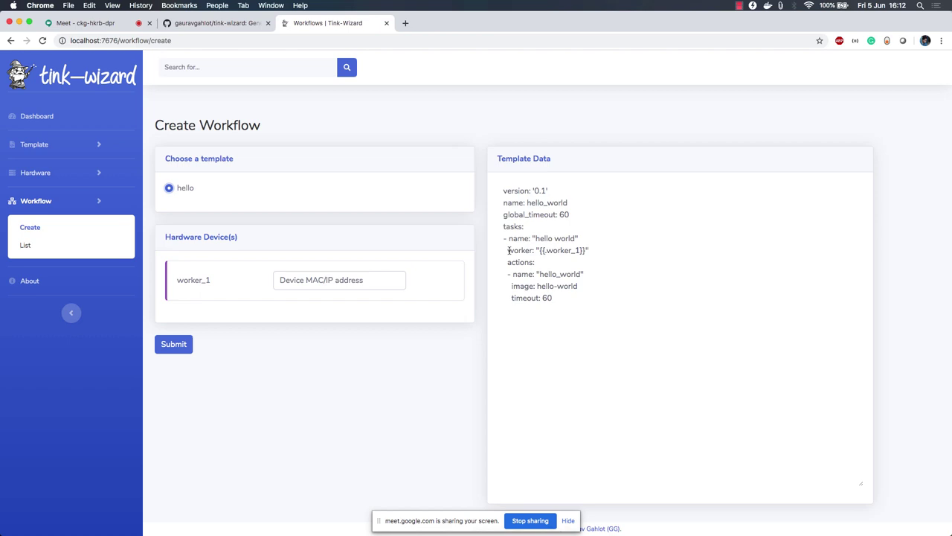
pyautogui.moveTo(509, 250); pyautogui.dragTo(593, 251)
pyautogui.click(574, 253)
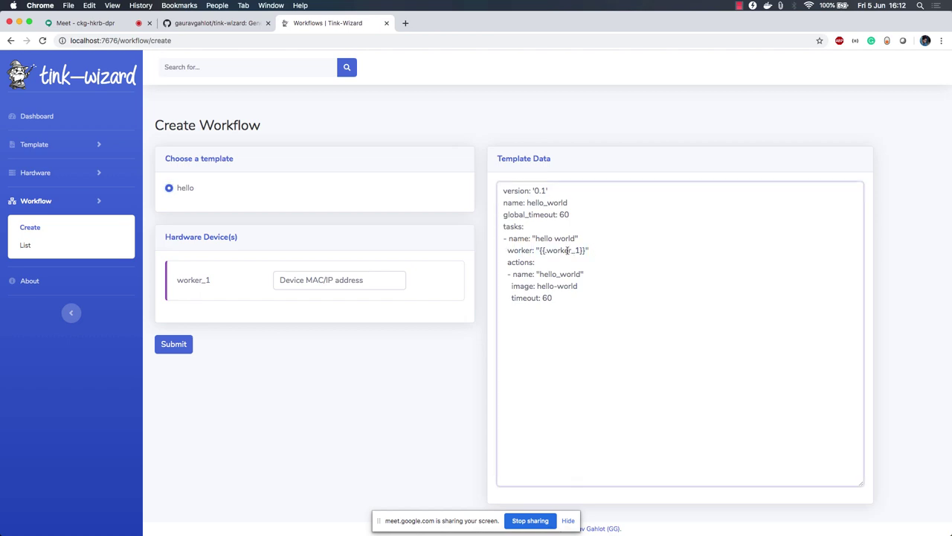
pyautogui.doubleClick(568, 251)
pyautogui.click(738, 336)
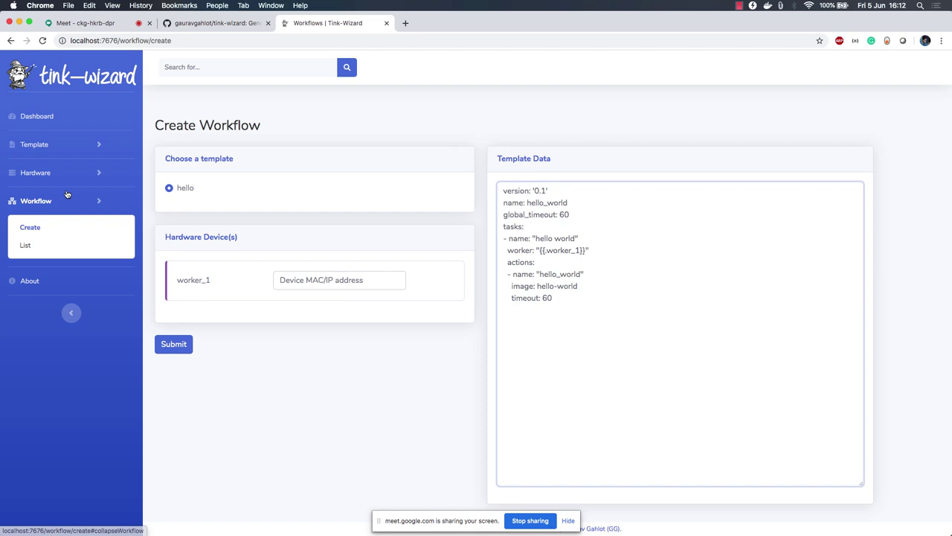
pyautogui.click(44, 148)
# Expand the hello template in the Workflow Templates list
pyautogui.click(41, 188)
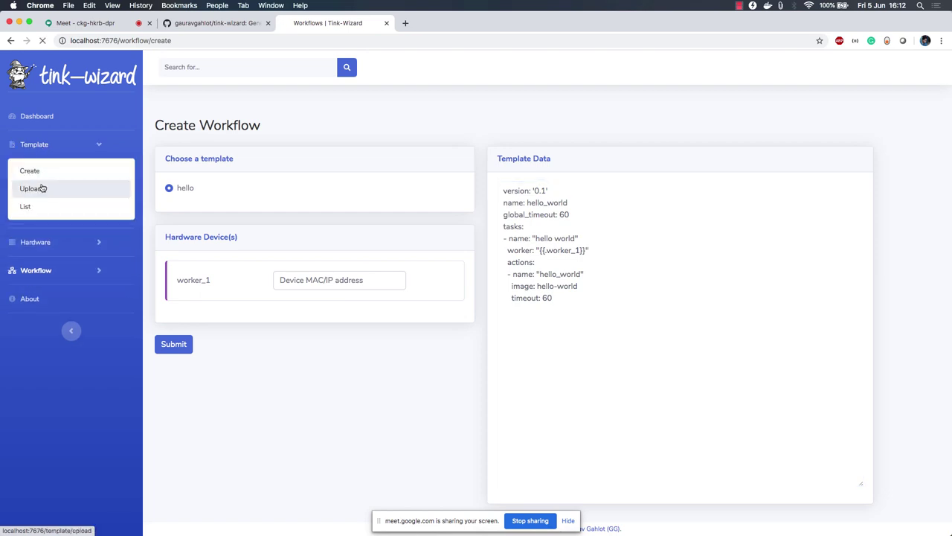
pyautogui.click(40, 206)
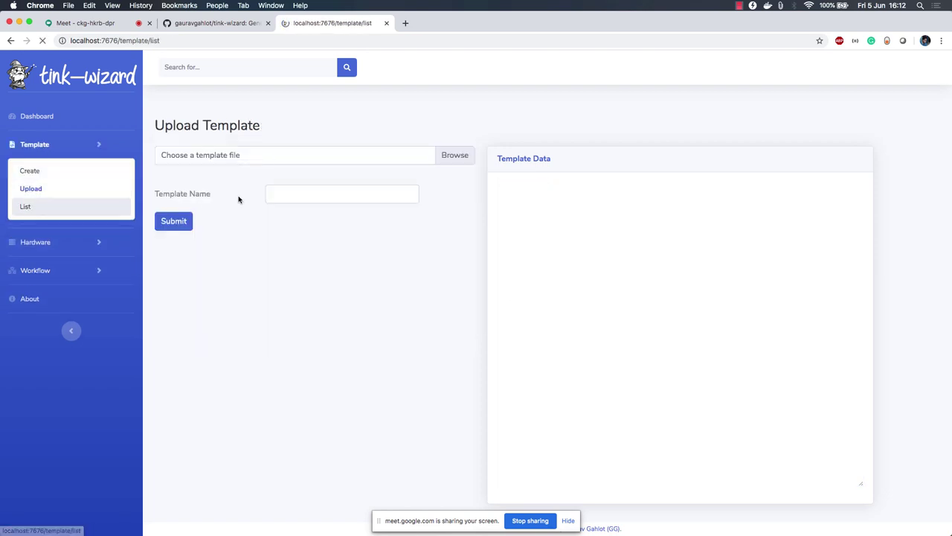
pyautogui.click(220, 184)
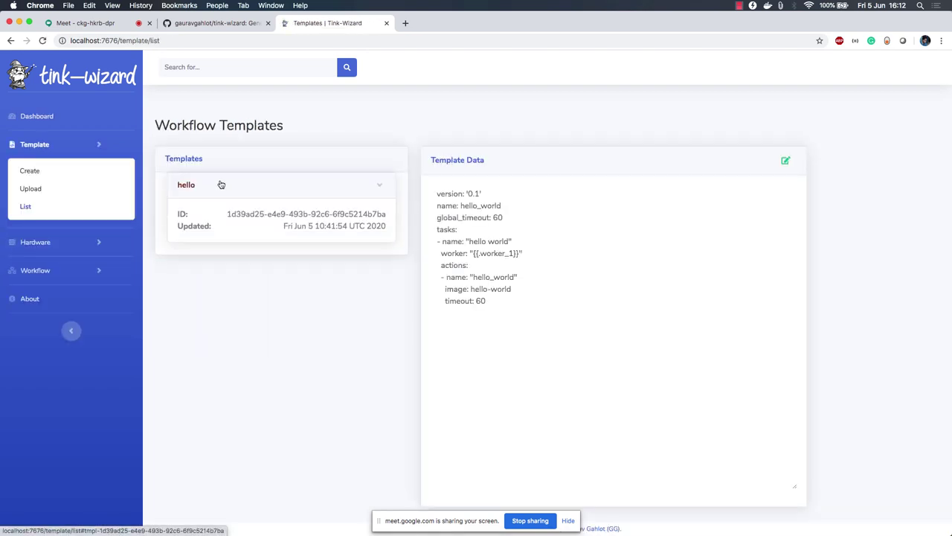
pyautogui.doubleClick(497, 253)
# Change worker_1 to device_1 in its Template Data and save the template
pyautogui.click(786, 162)
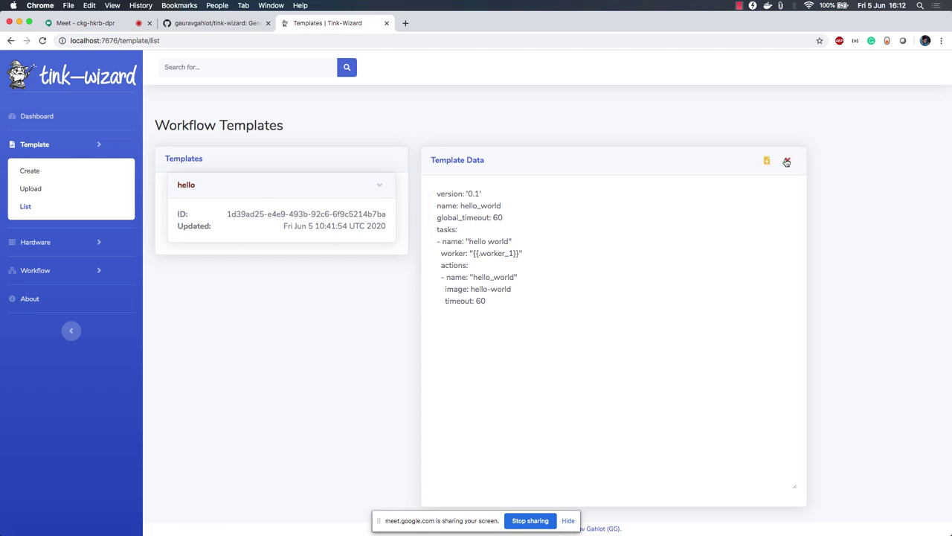
pyautogui.click(503, 254)
pyautogui.press('BackSpace')
pyautogui.press('BackSpace')
pyautogui.press('BackSpace')
pyautogui.press('BackSpace')
pyautogui.press('BackSpace')
pyautogui.press('BackSpace')
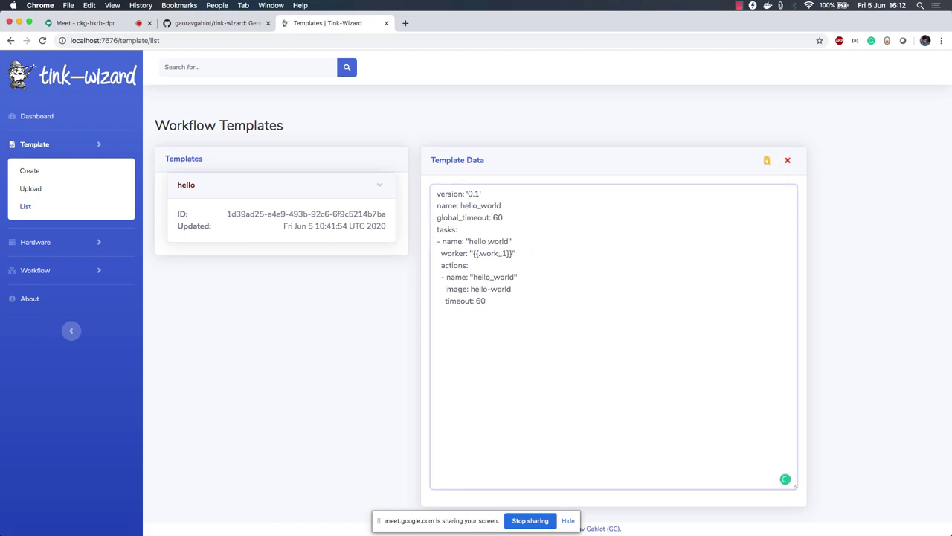
pyautogui.write('devic')
pyautogui.press('BackSpace')
pyautogui.press('BackSpace')
pyautogui.write('ice')
pyautogui.click(767, 160)
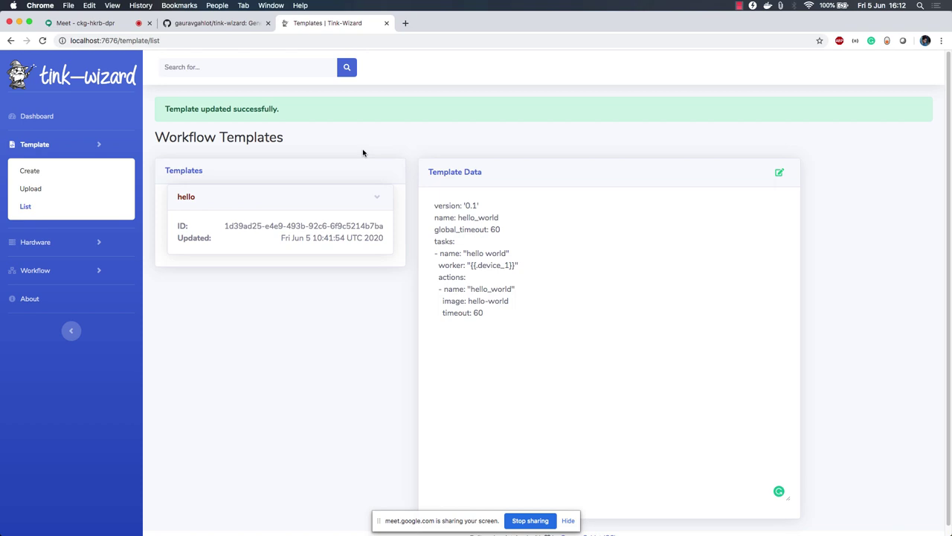
# Create a workflow from the edited hello template and start entering device_1's MAC/IP address
pyautogui.click(52, 243)
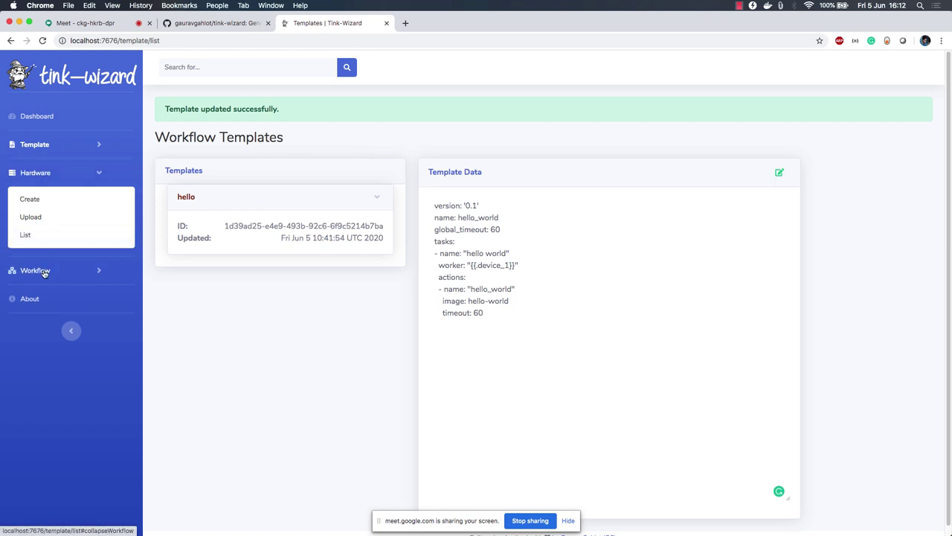
pyautogui.click(41, 270)
pyautogui.click(70, 245)
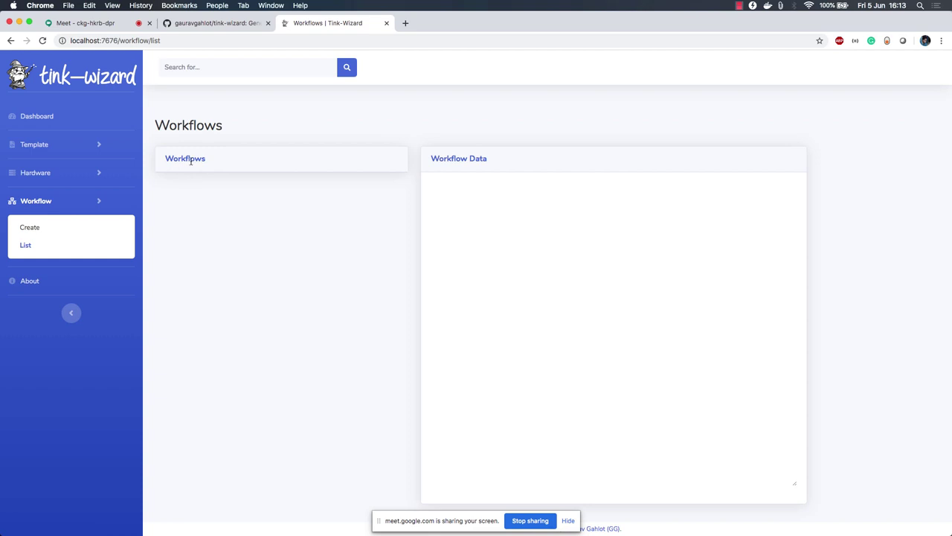
pyautogui.click(63, 232)
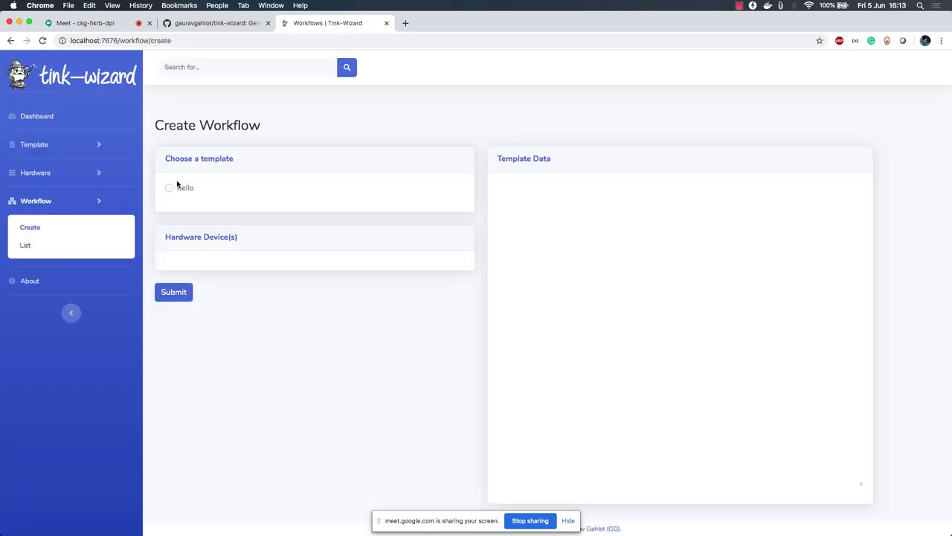
pyautogui.click(185, 189)
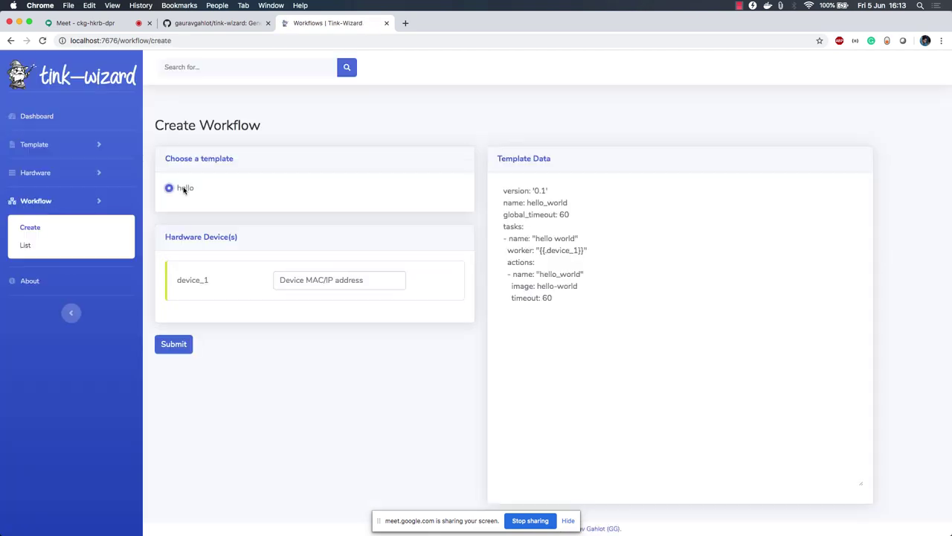
pyautogui.doubleClick(559, 250)
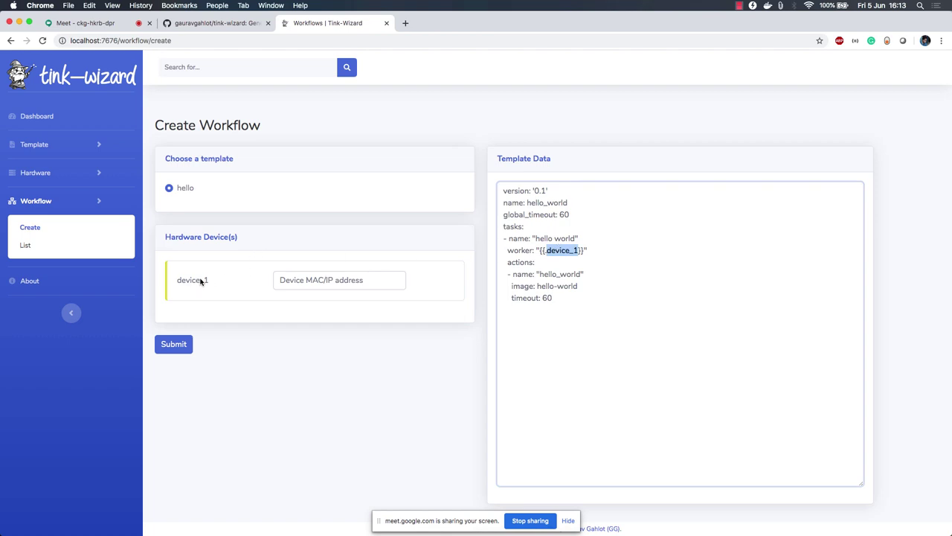
pyautogui.click(339, 279)
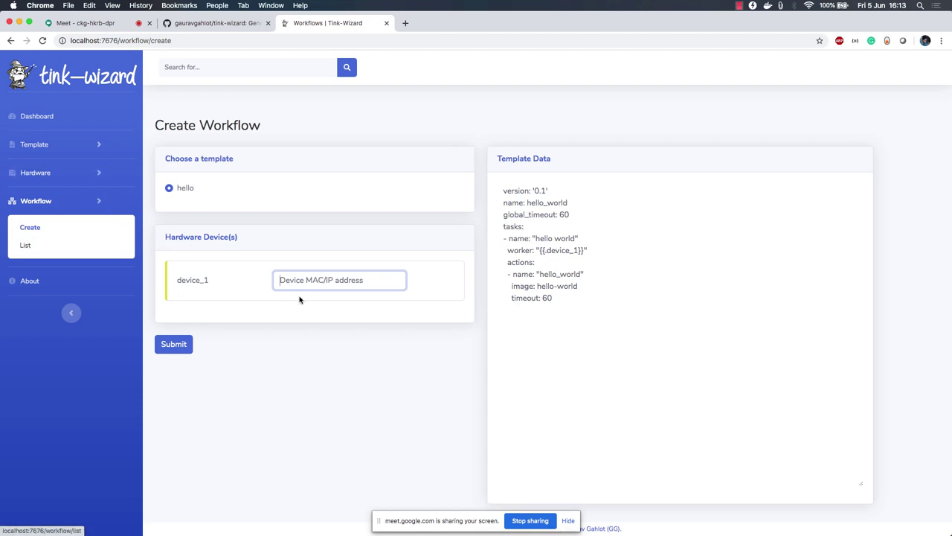
# Expand the registered hardware in Hardware > List and copy its MAC 98:03:9b:48:de:bc
pyautogui.click(41, 173)
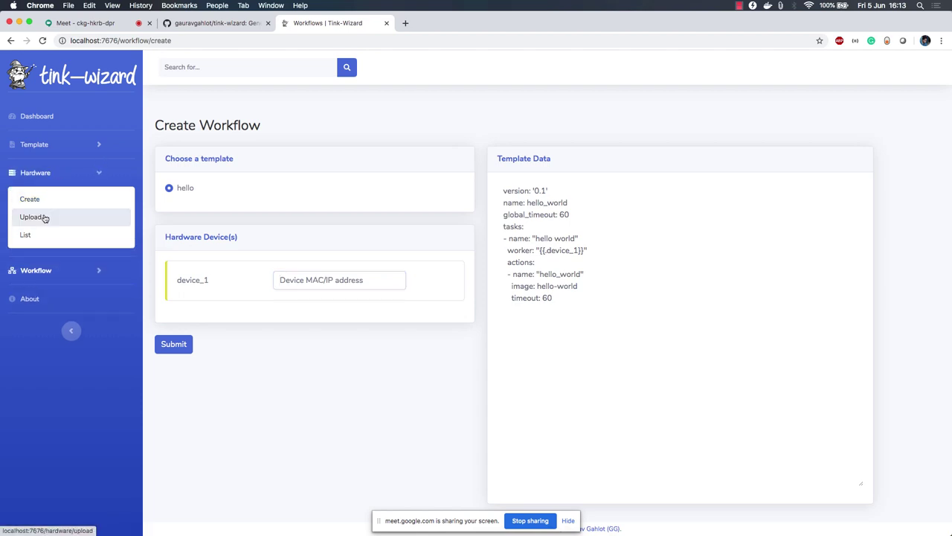
pyautogui.click(41, 235)
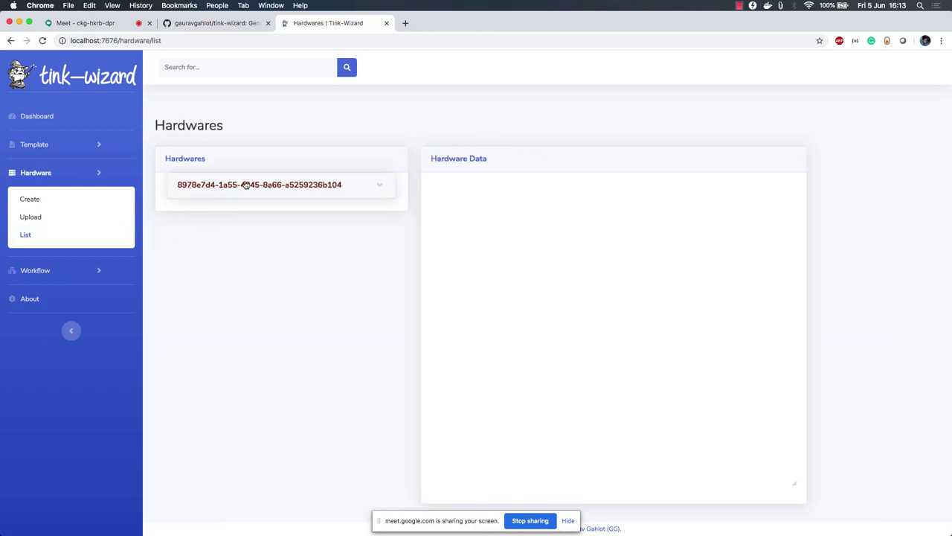
pyautogui.click(268, 191)
pyautogui.scroll(-2, 544, 265)
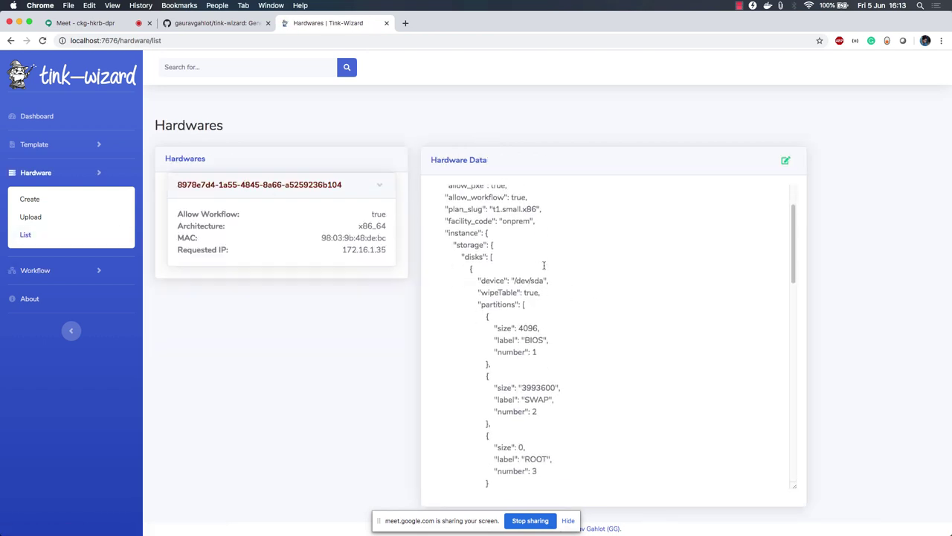
pyautogui.scroll(2, 543, 265)
pyautogui.scroll(-2, 544, 265)
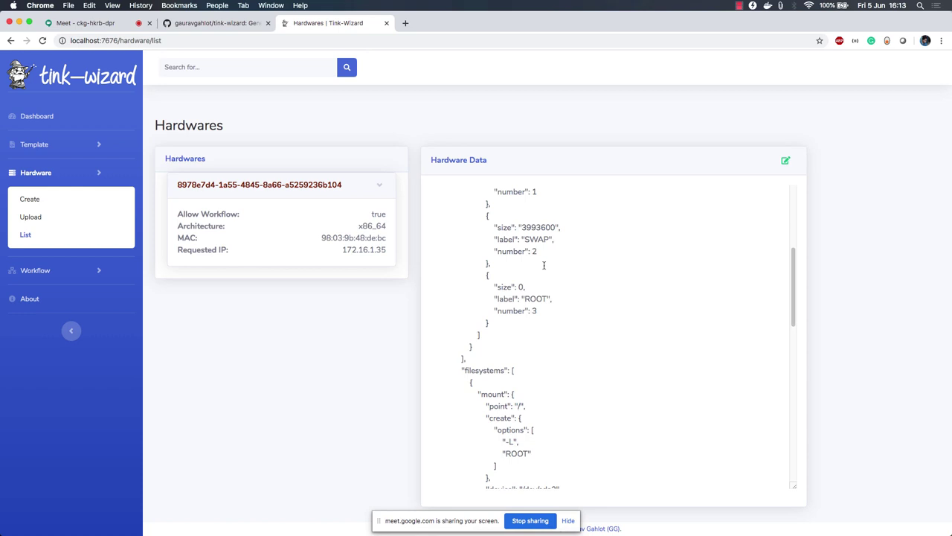
pyautogui.scroll(-15, 544, 265)
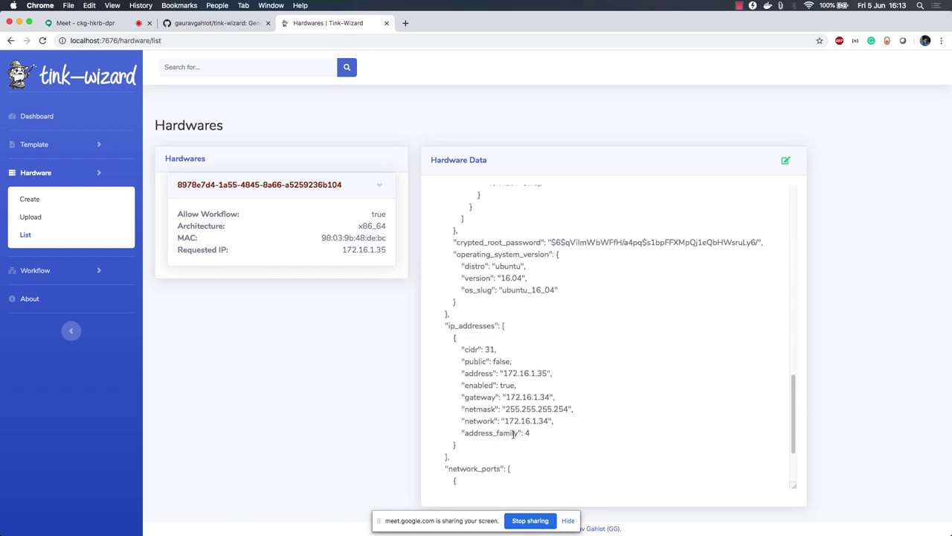
pyautogui.scroll(-3, 513, 433)
pyautogui.moveTo(498, 408); pyautogui.dragTo(562, 412)
pyautogui.press('super+c')
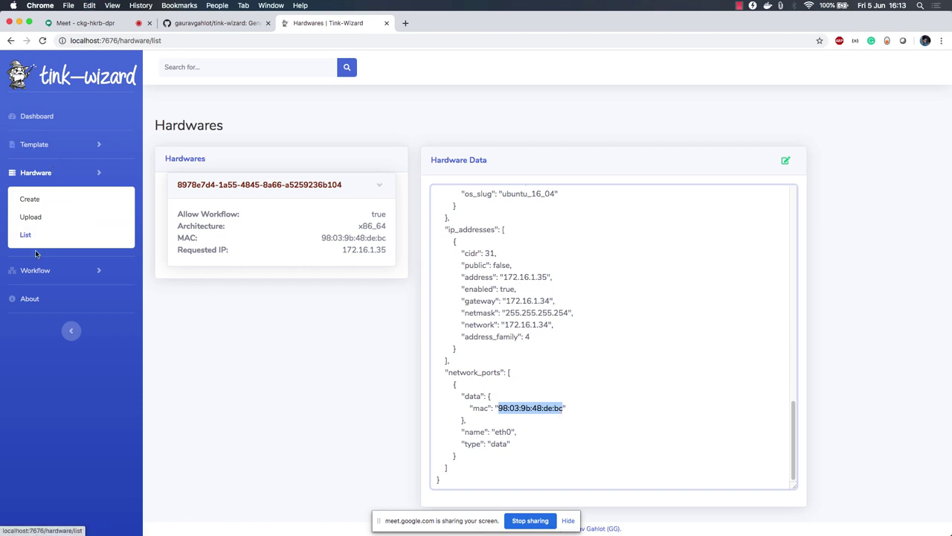
# Create a workflow from the hello template with the copied MAC pasted into device_1
pyautogui.click(36, 270)
pyautogui.click(56, 228)
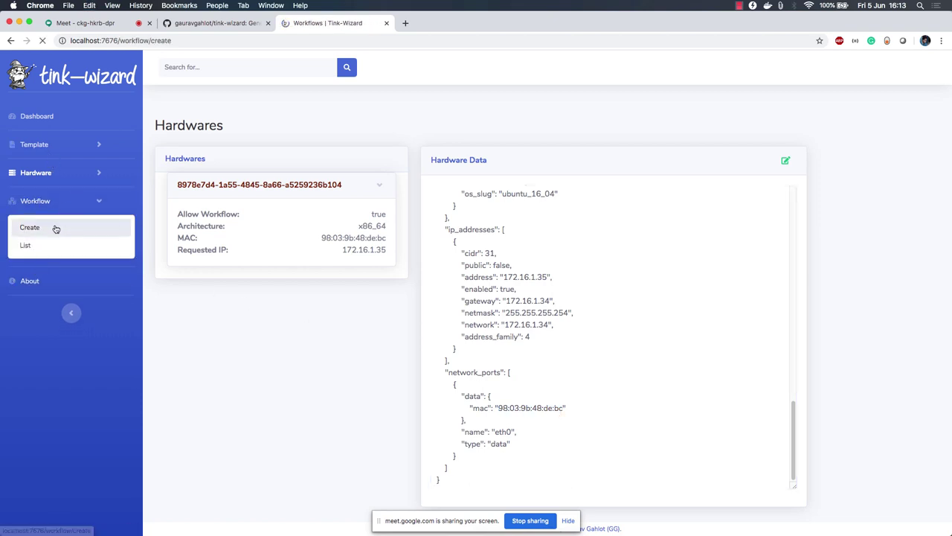
pyautogui.click(180, 188)
pyautogui.click(303, 282)
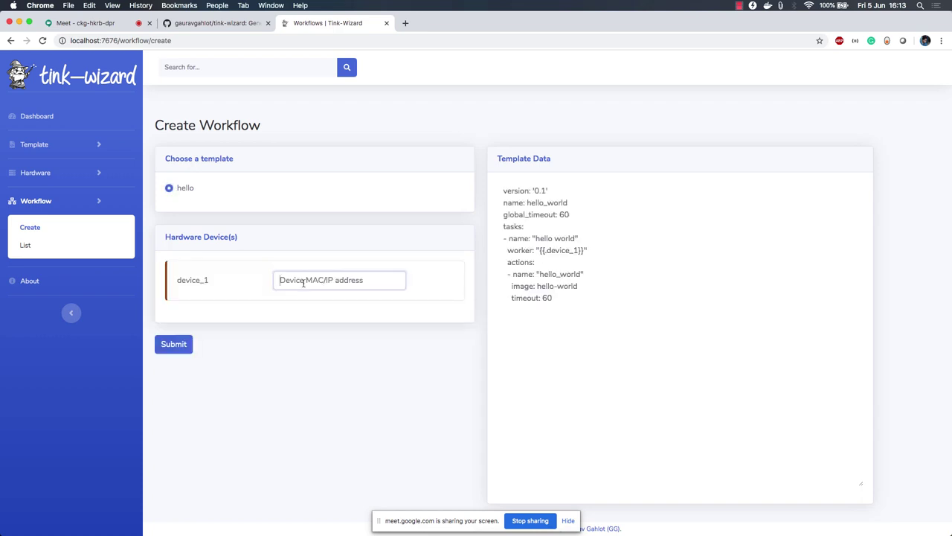
pyautogui.press('super+v')
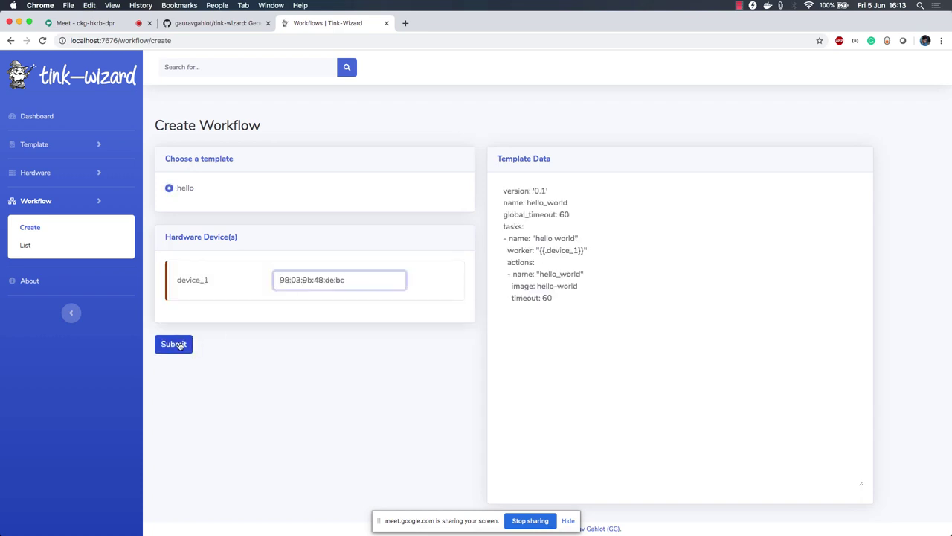
pyautogui.click(179, 344)
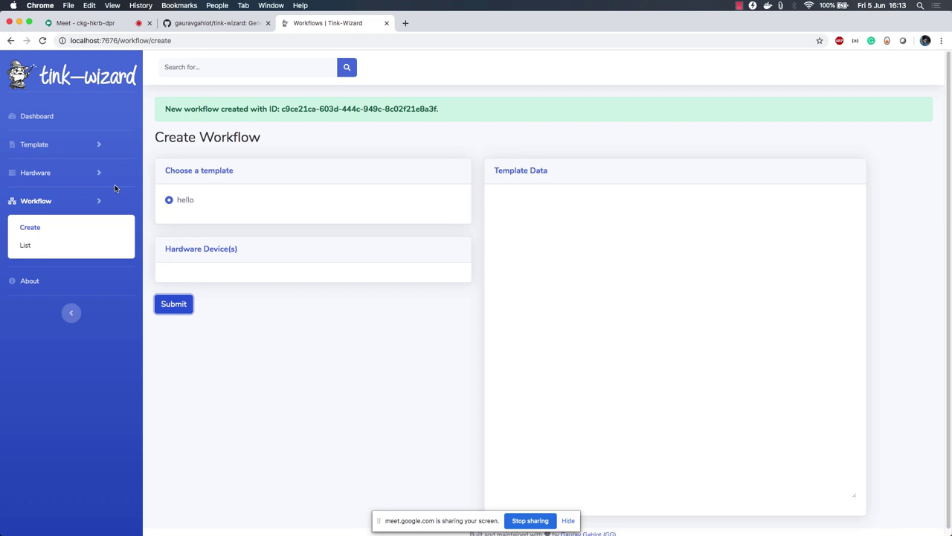
# Expand hello_world in the workflow list, highlight its worker MAC, and dismiss the actions menu
pyautogui.click(32, 248)
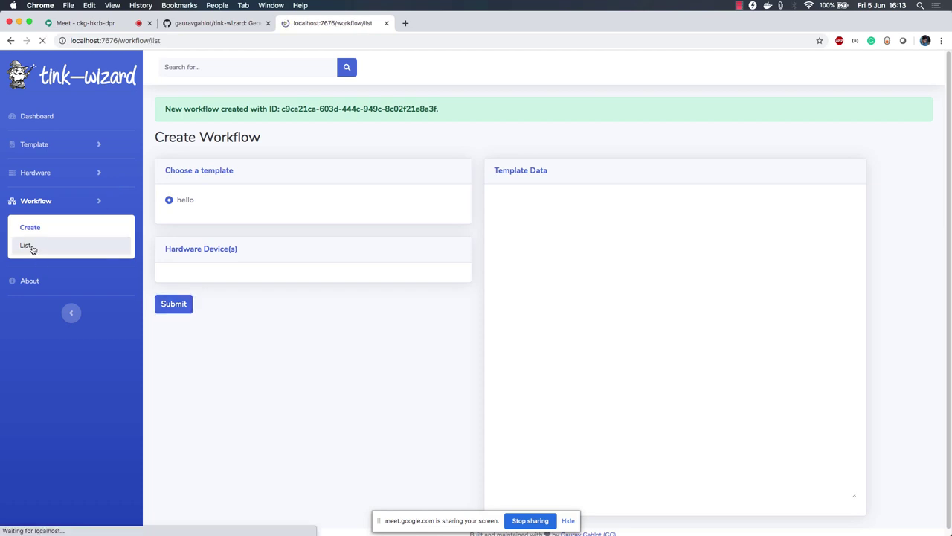
pyautogui.click(246, 185)
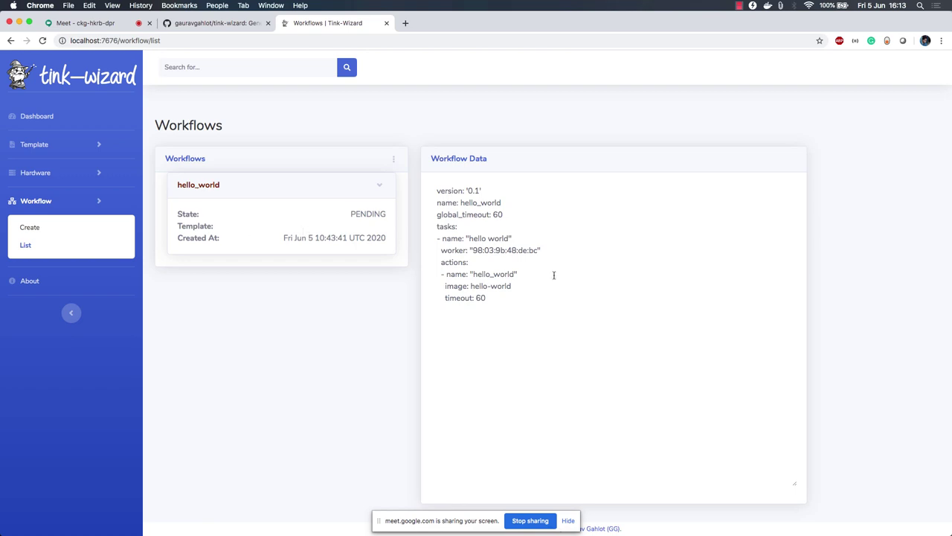
pyautogui.moveTo(473, 250); pyautogui.dragTo(554, 253)
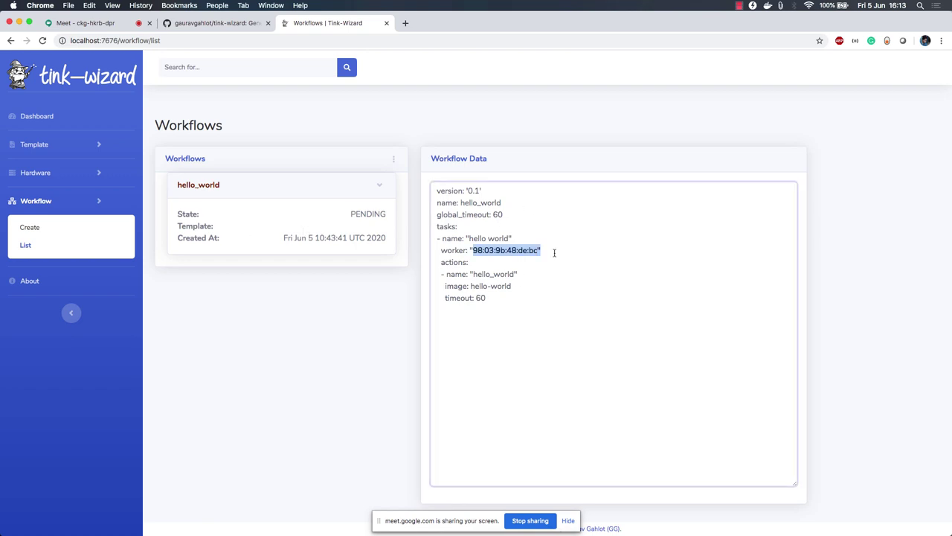
pyautogui.click(555, 253)
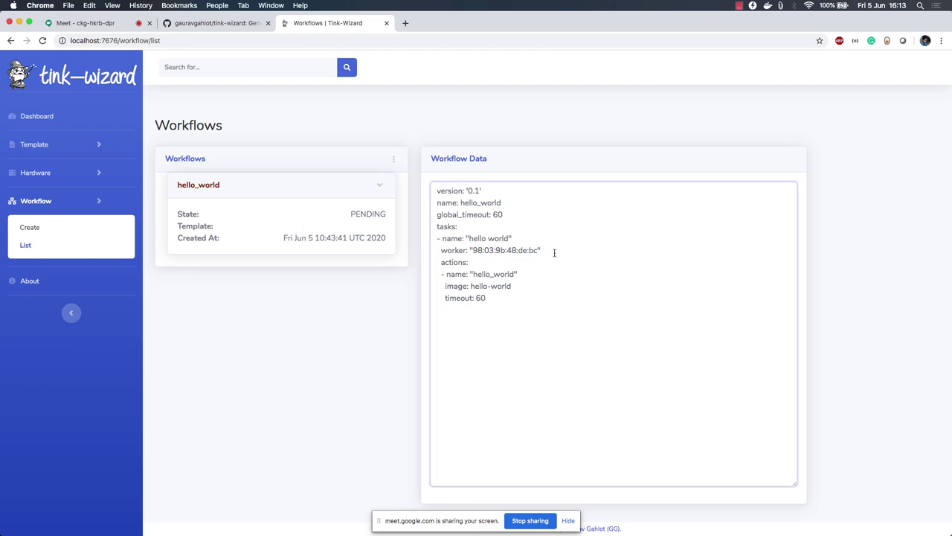
pyautogui.click(395, 161)
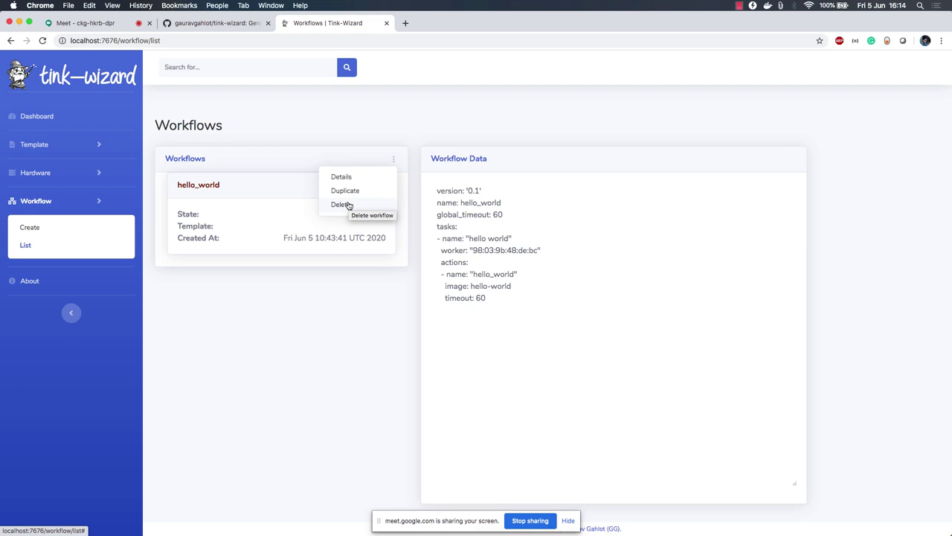
pyautogui.click(268, 331)
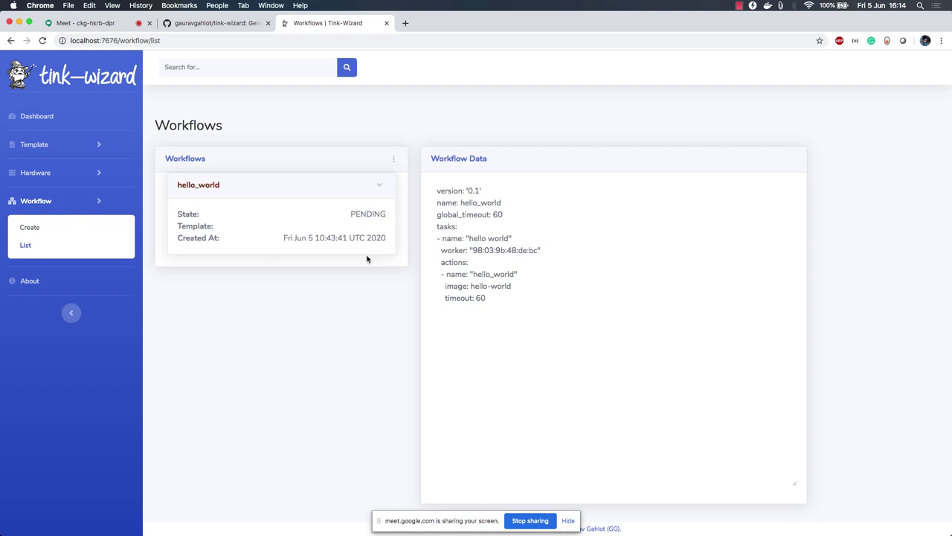
# Show the Dashboard and read the Workflow Stats donut segment counts
pyautogui.click(41, 119)
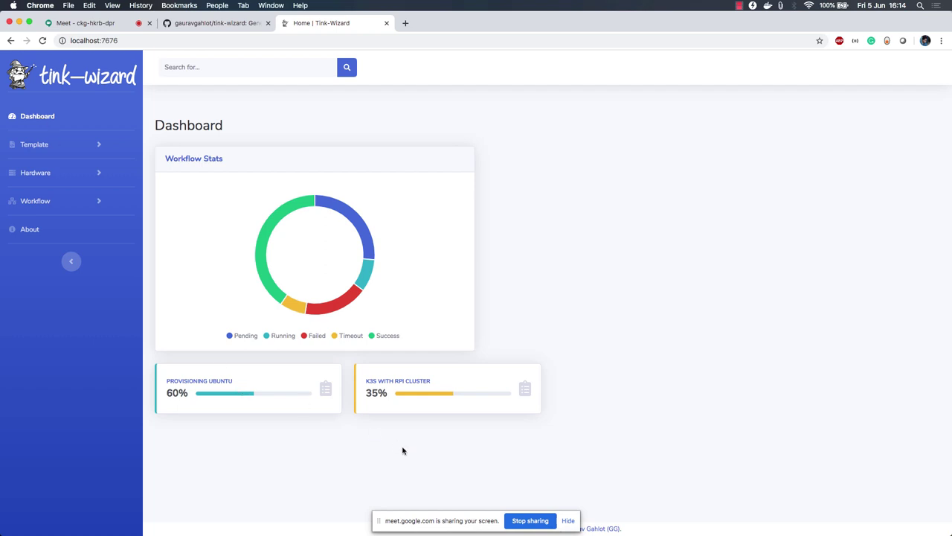
pyautogui.moveTo(366, 240)
pyautogui.moveTo(276, 275)
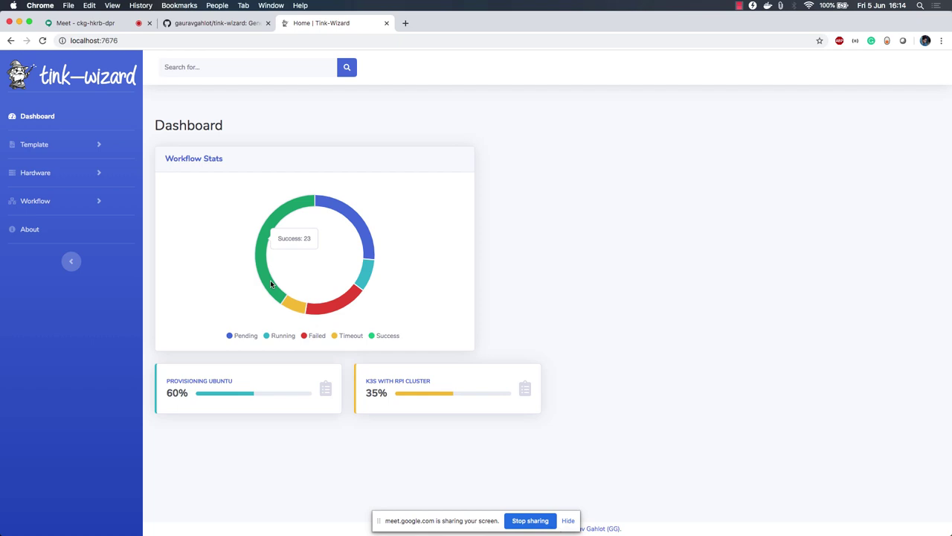
pyautogui.moveTo(293, 307)
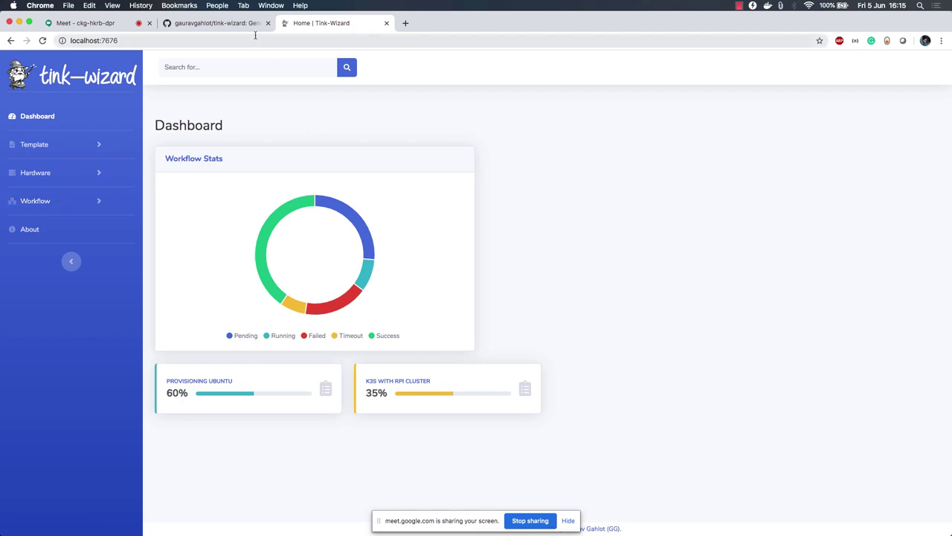
# Play the Keynote slideshow and advance to the What's Next? roadmap slide
pyautogui.press('super+Tab')
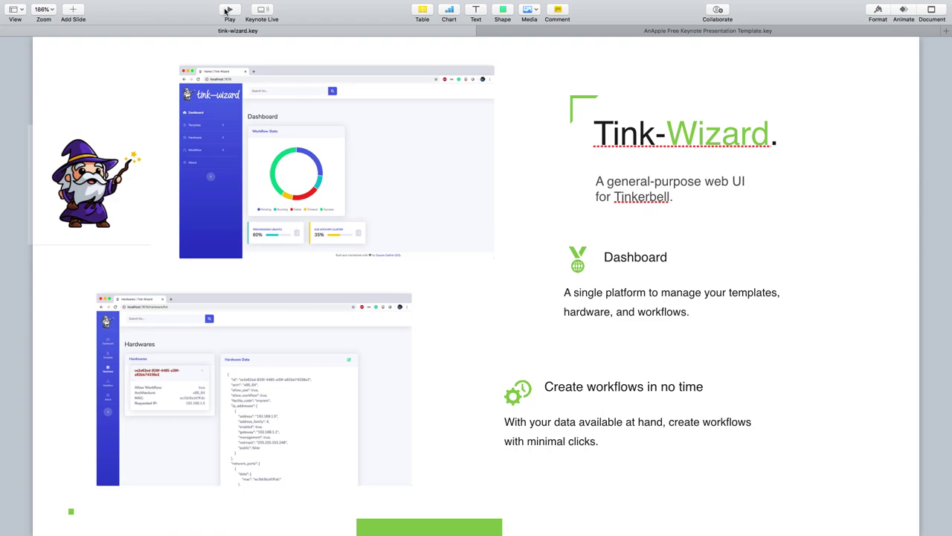
pyautogui.click(230, 11)
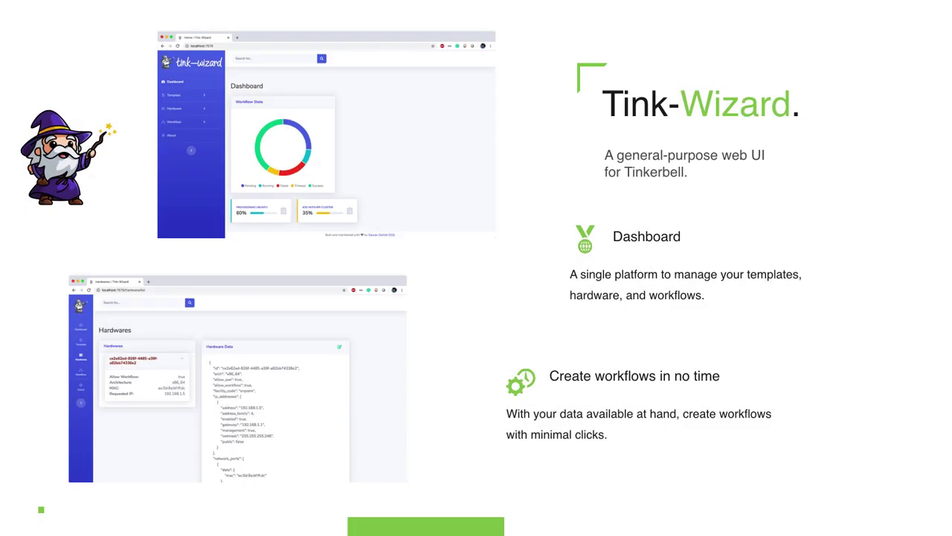
pyautogui.press('Right')
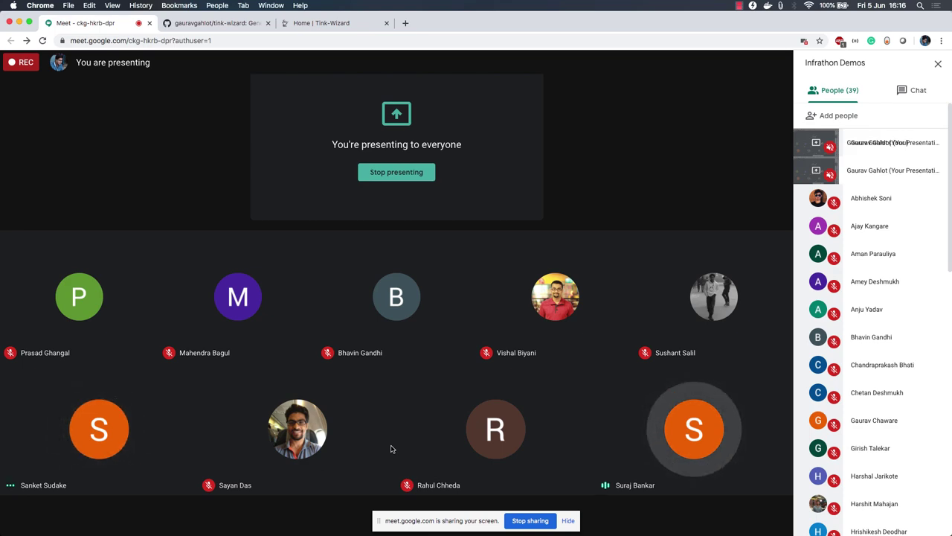
# Return to the Keynote window showing the Support slide
pyautogui.press('super+Tab')
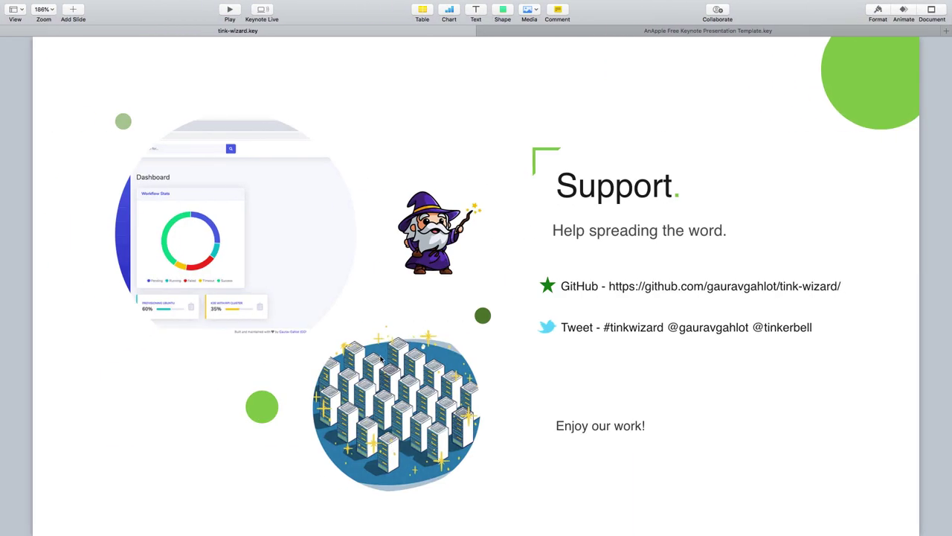